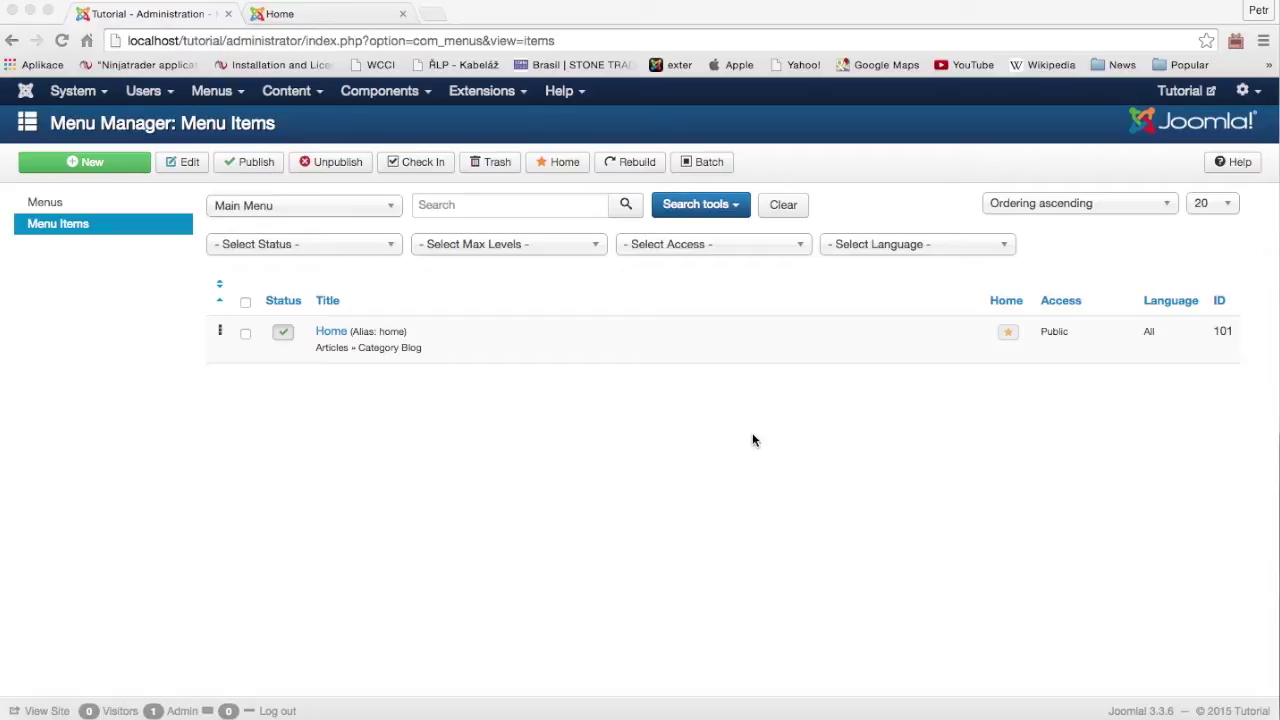
# - Open the Extensions menu to reach extension management
pyautogui.click(516, 96)
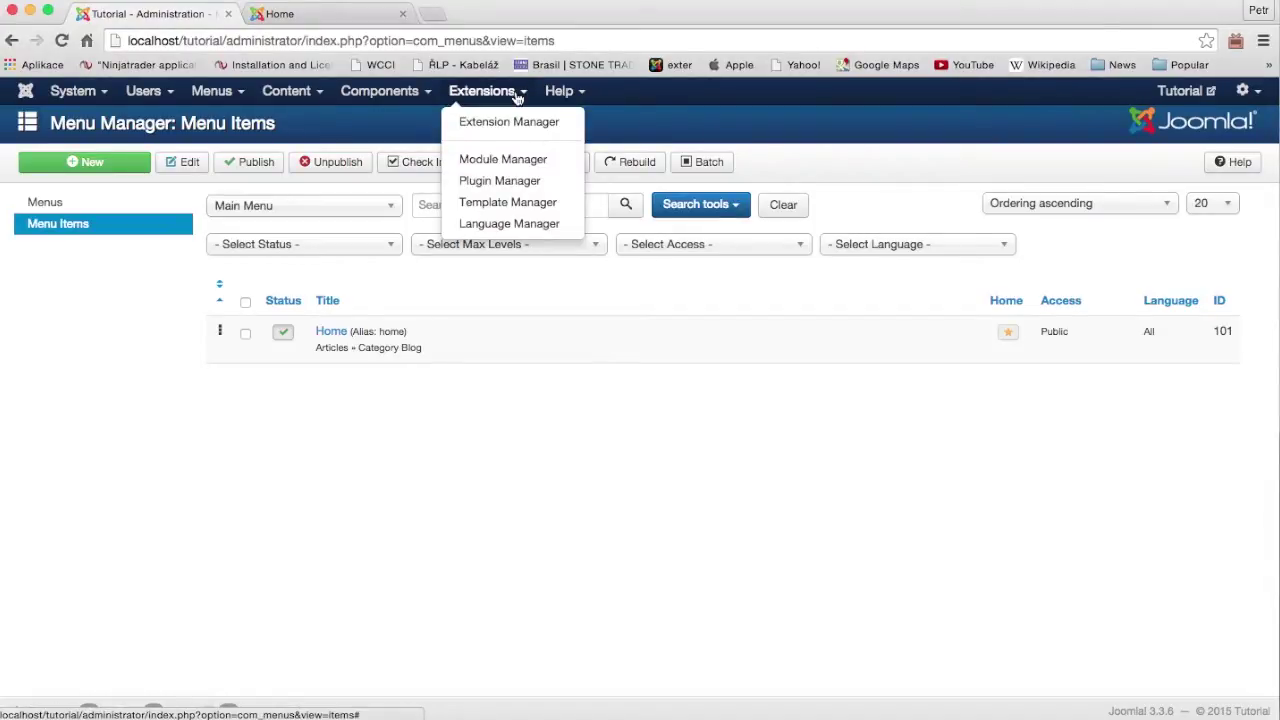
# - Enable the Install from Web option in the Extension Manager installer
pyautogui.click(508, 124)
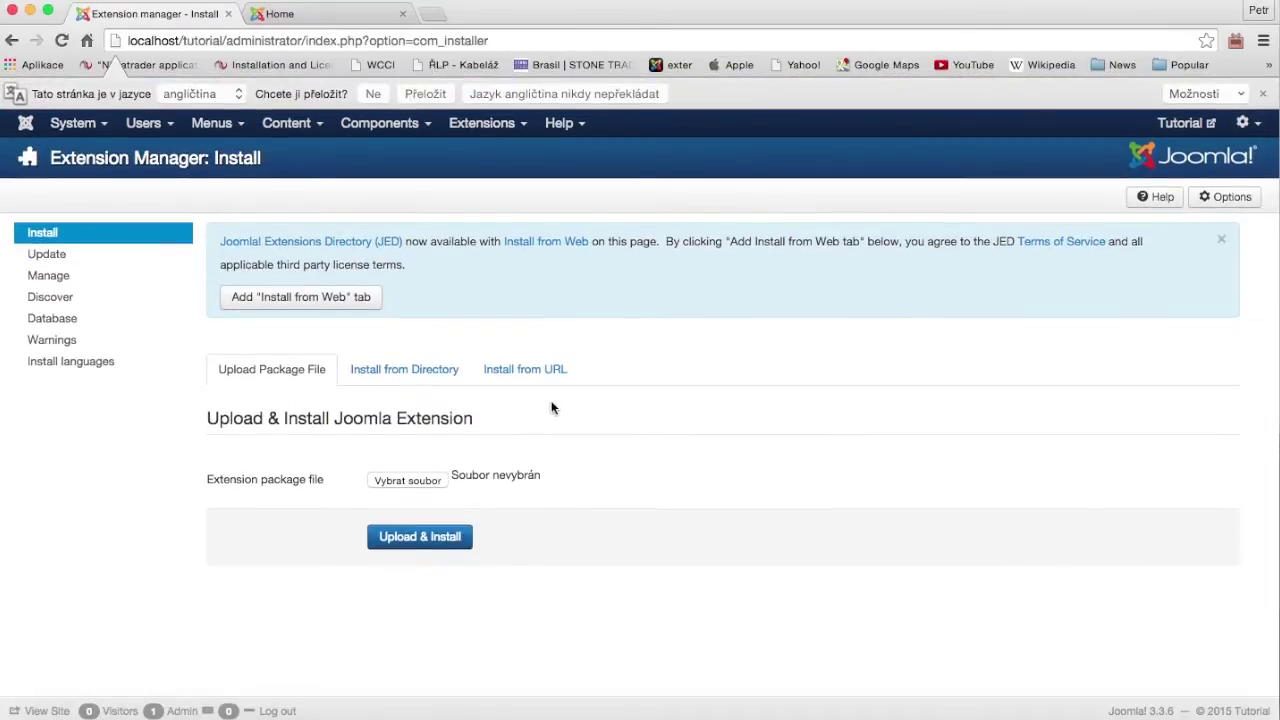
pyautogui.scroll(-1, 539, 316)
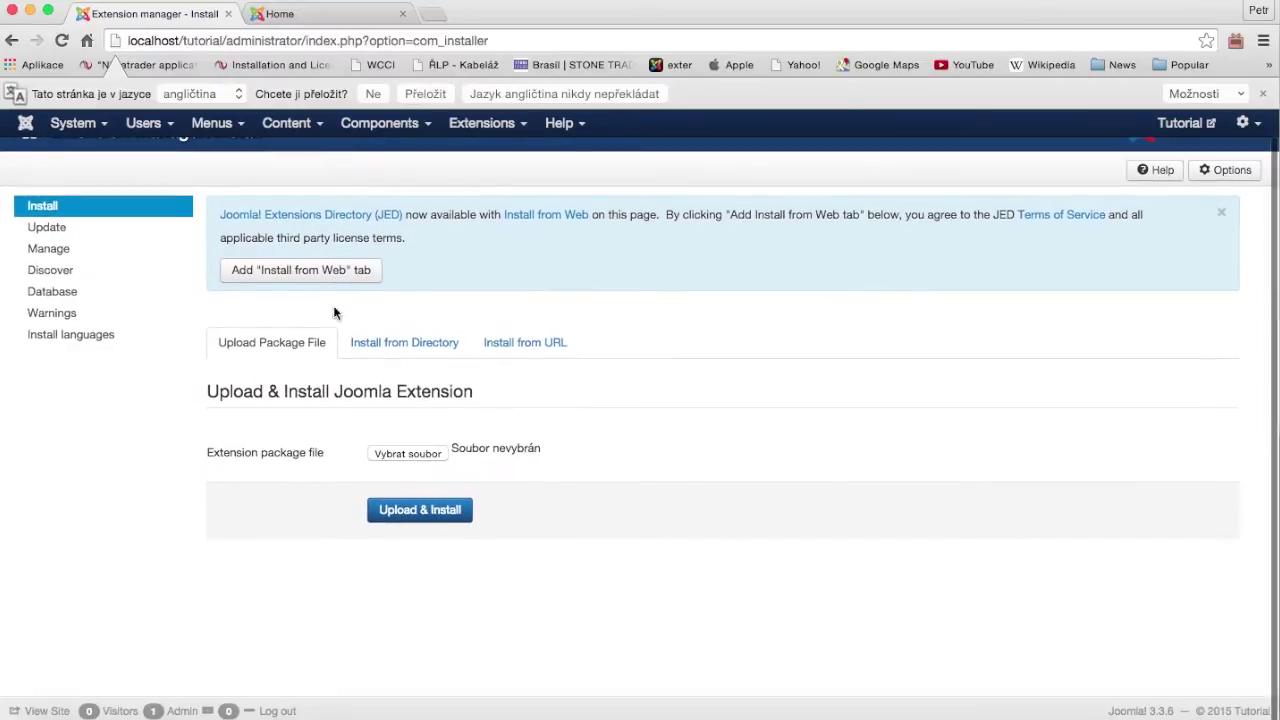
pyautogui.click(305, 272)
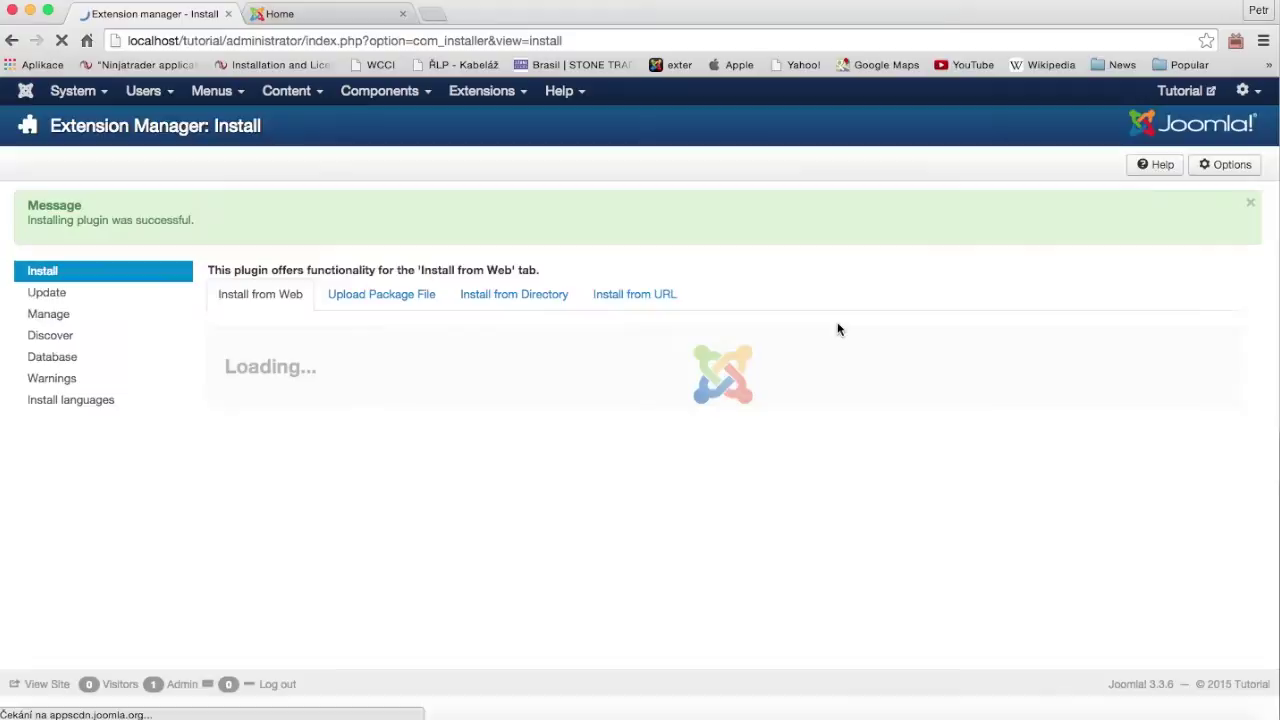
pyautogui.scroll(-3, 300, 330)
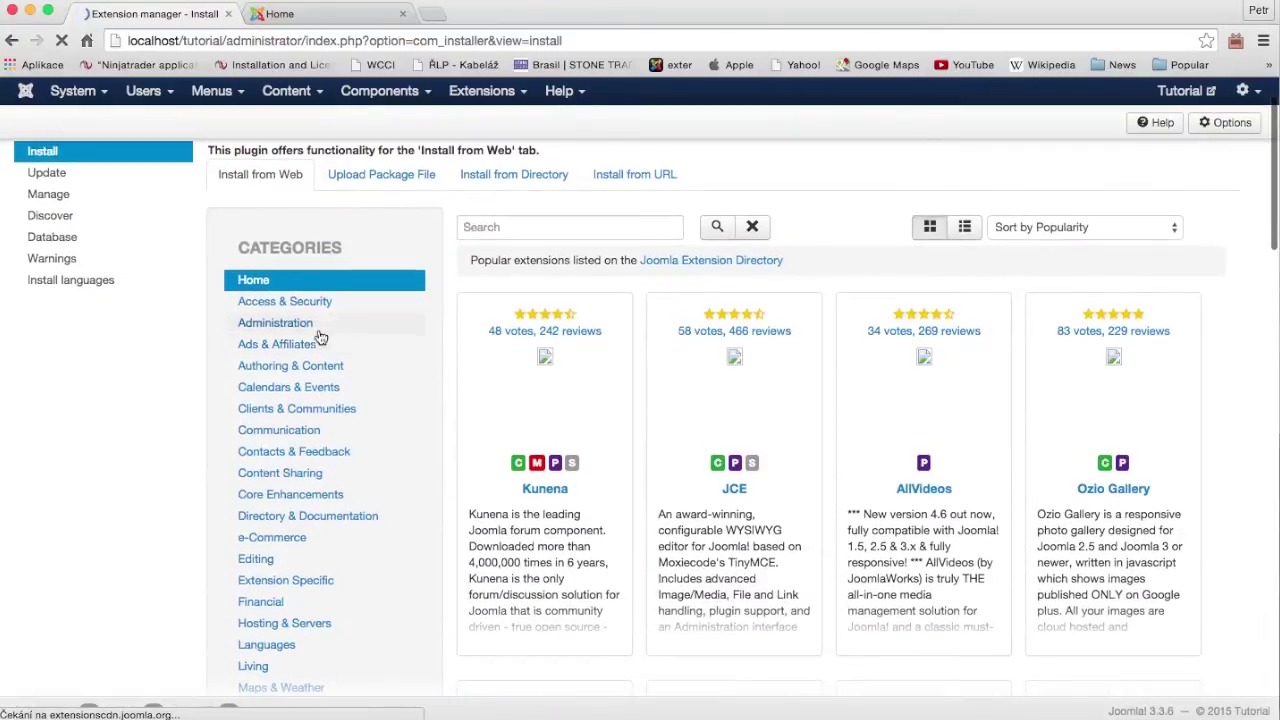
# - Search the web extension directory for 'jce'
pyautogui.click(517, 226)
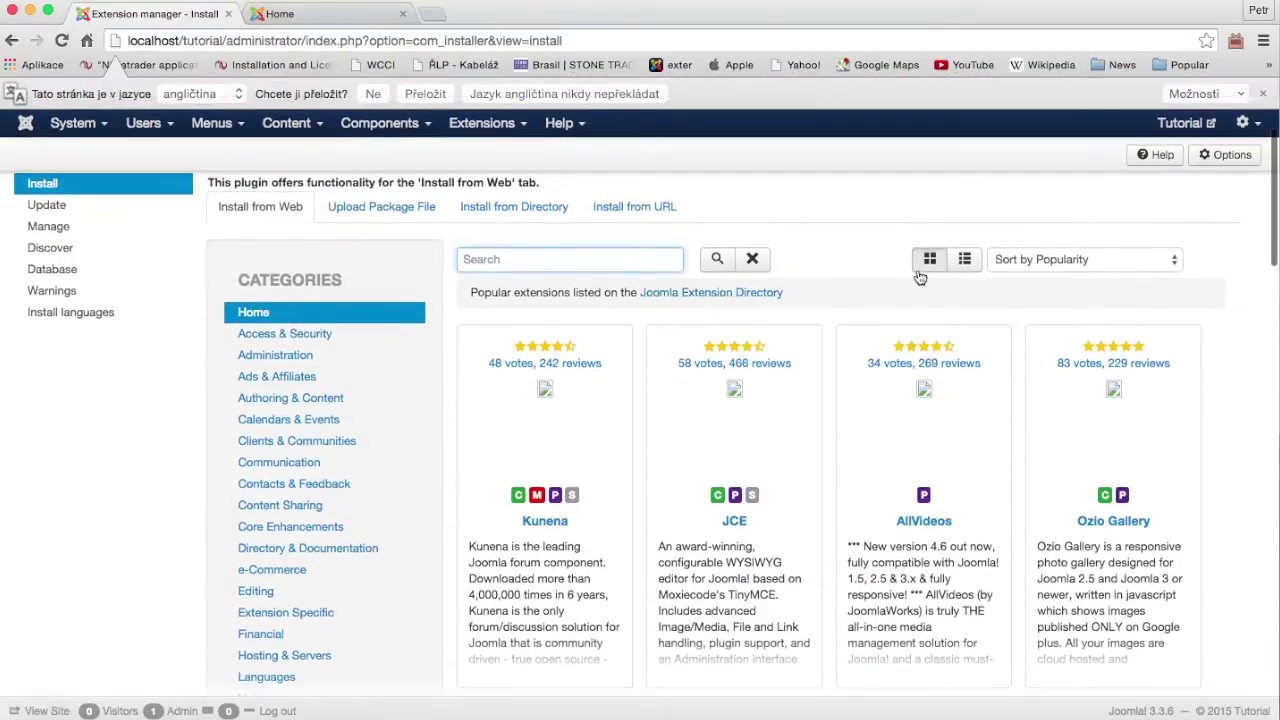
pyautogui.write('jce')
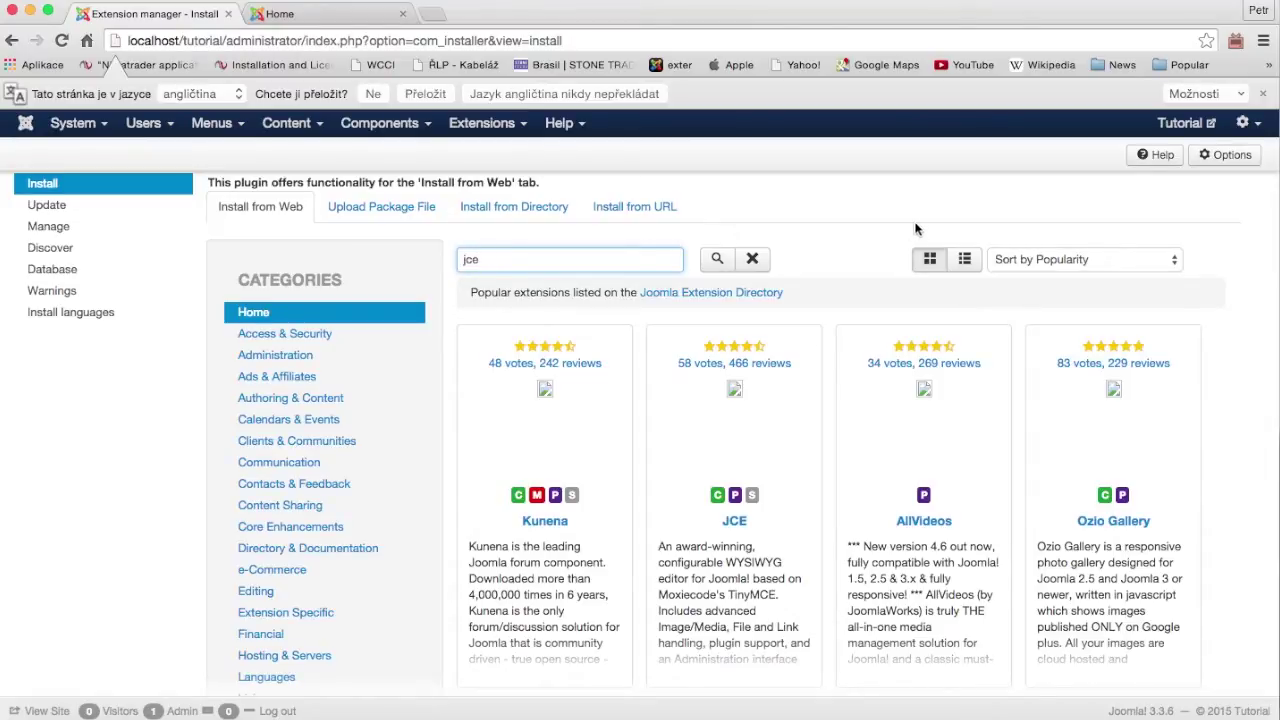
pyautogui.click(714, 261)
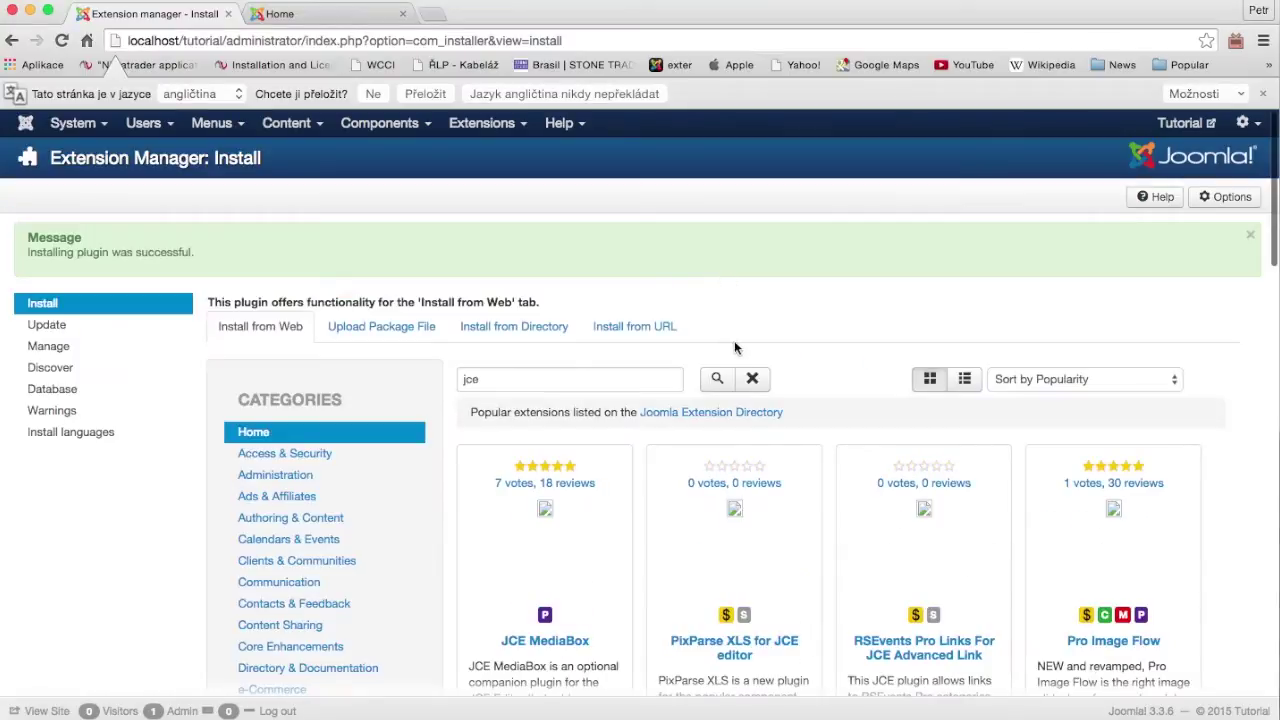
# - Find and open the JCE MediaBox listing among the search results
pyautogui.scroll(-5, 612, 404)
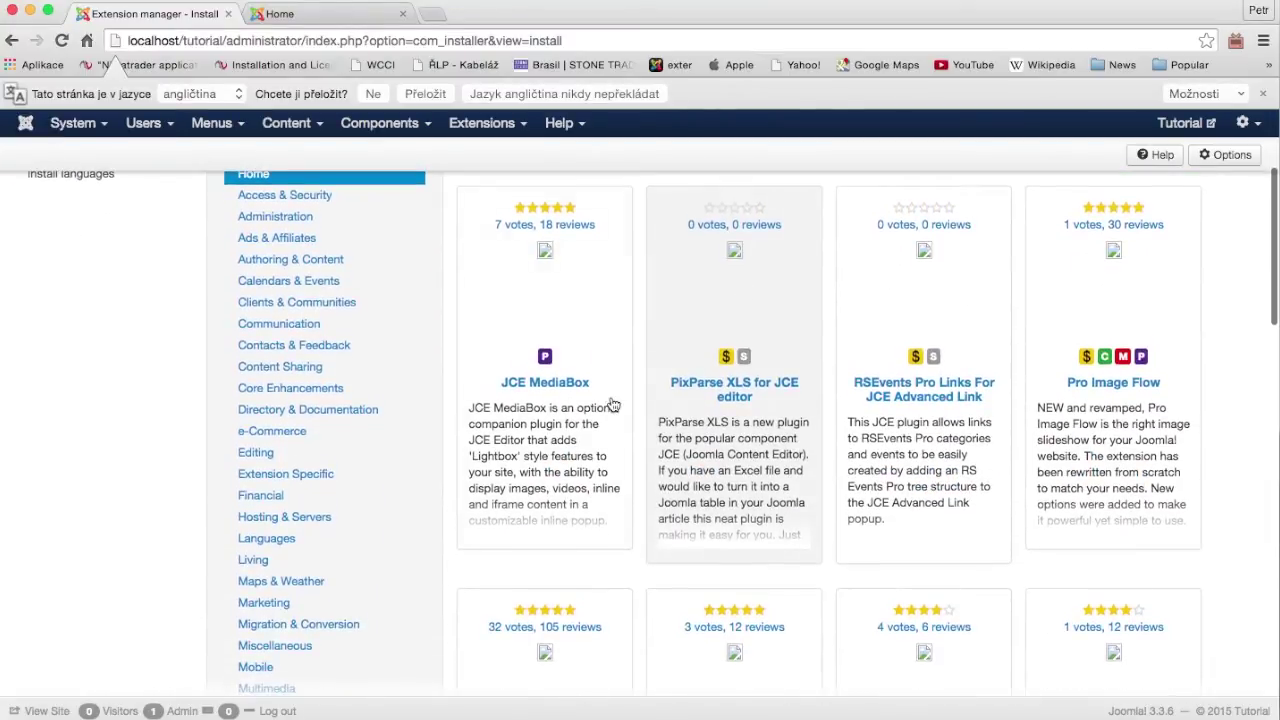
pyautogui.scroll(-4, 612, 404)
pyautogui.scroll(-6, 606, 360)
pyautogui.scroll(-3, 606, 360)
pyautogui.scroll(9, 605, 360)
pyautogui.scroll(8, 606, 360)
pyautogui.scroll(-3, 591, 426)
pyautogui.click(557, 450)
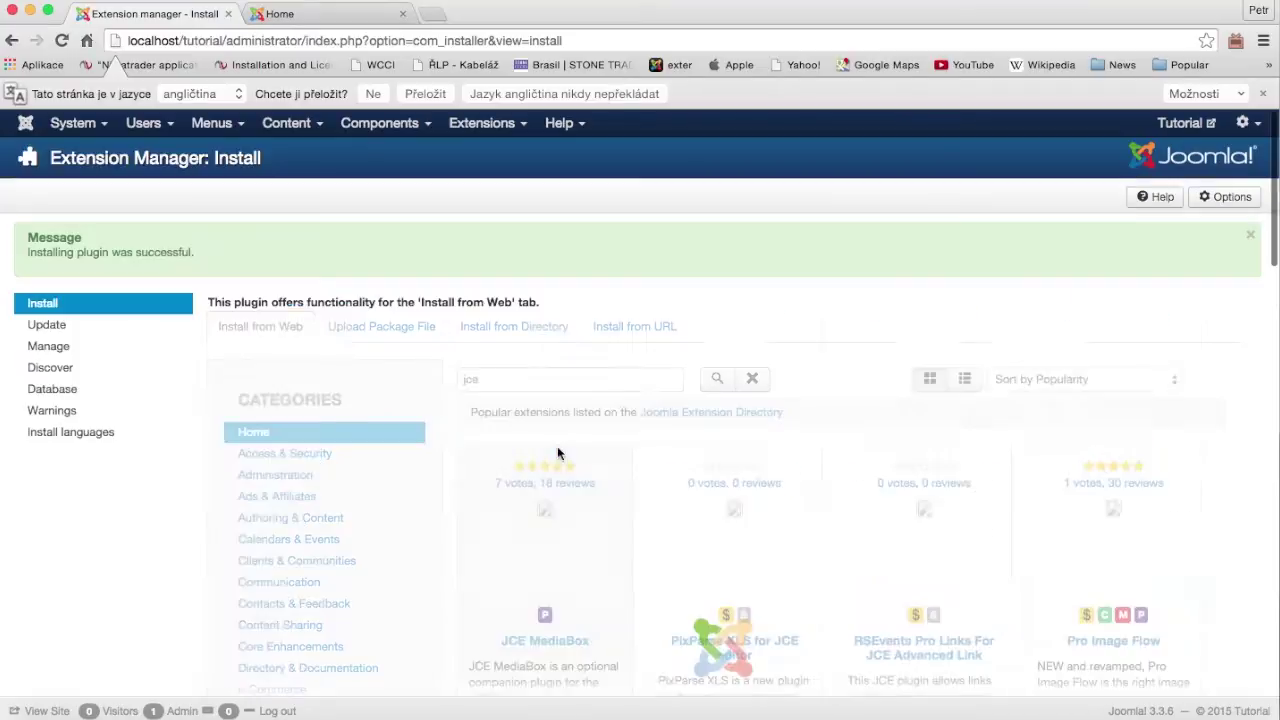
# - Install JCE MediaBox from its listing and confirm the installation
pyautogui.scroll(-3, 858, 485)
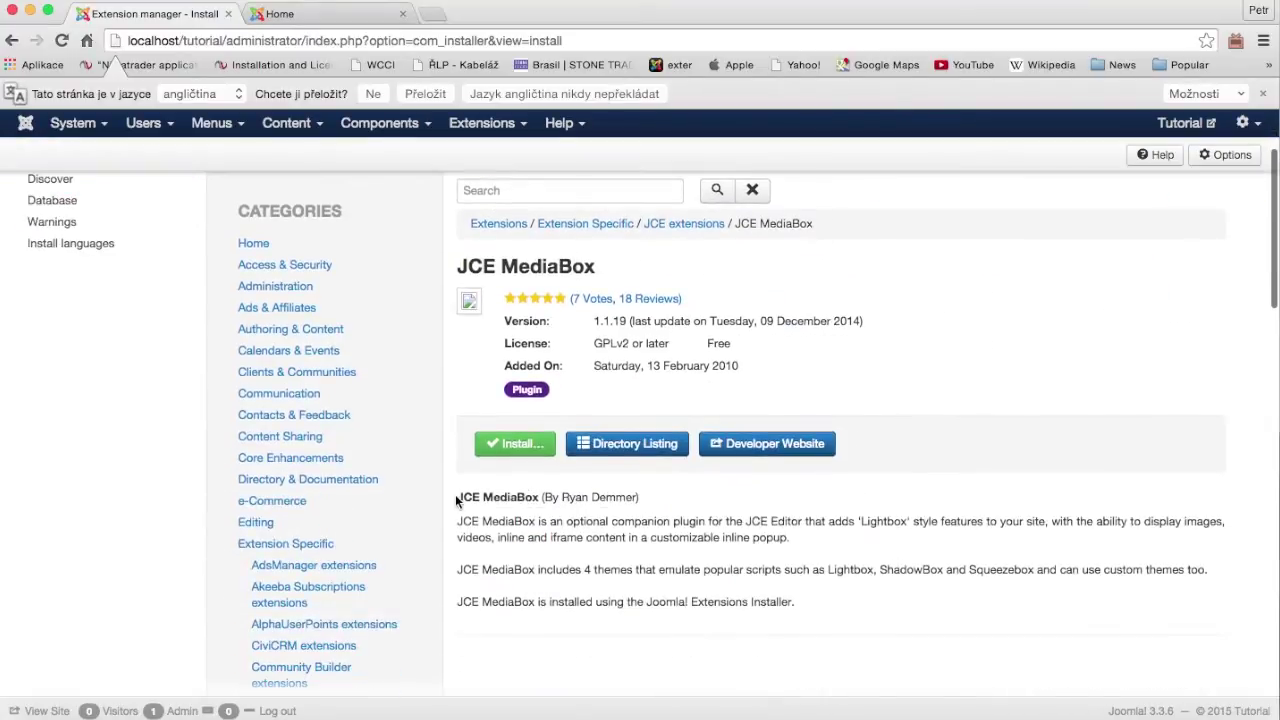
pyautogui.click(516, 445)
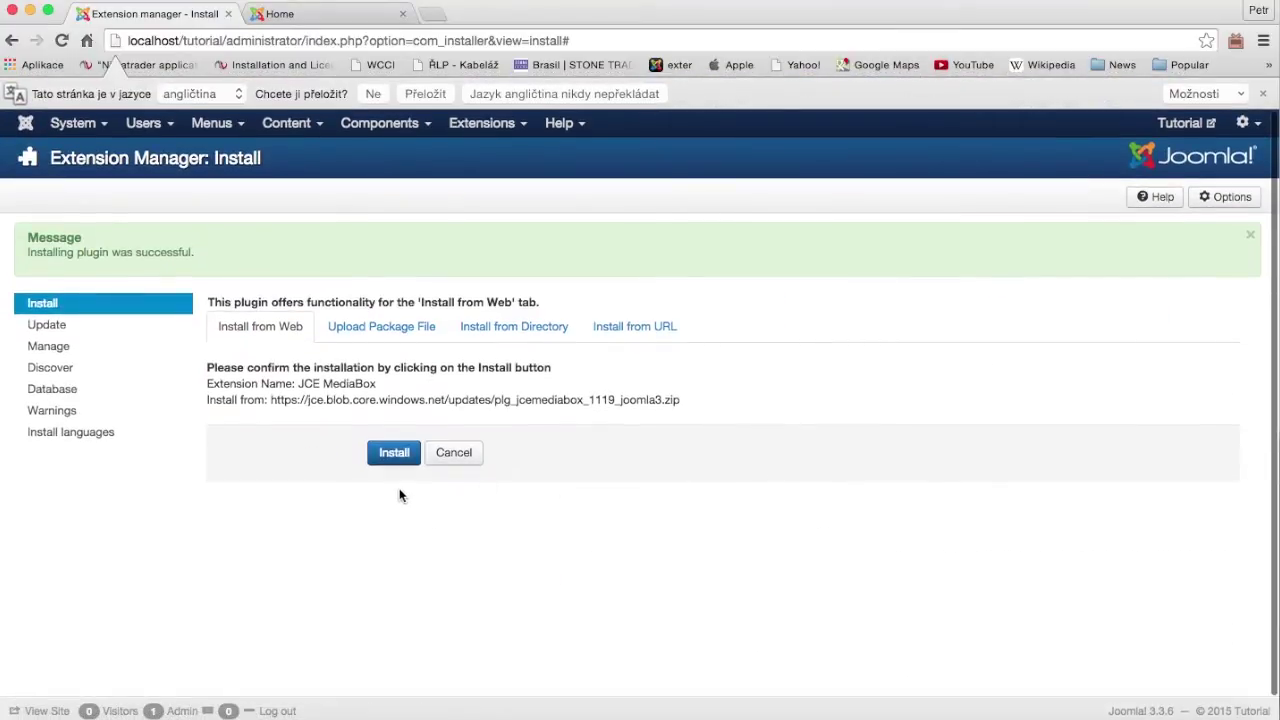
pyautogui.click(400, 458)
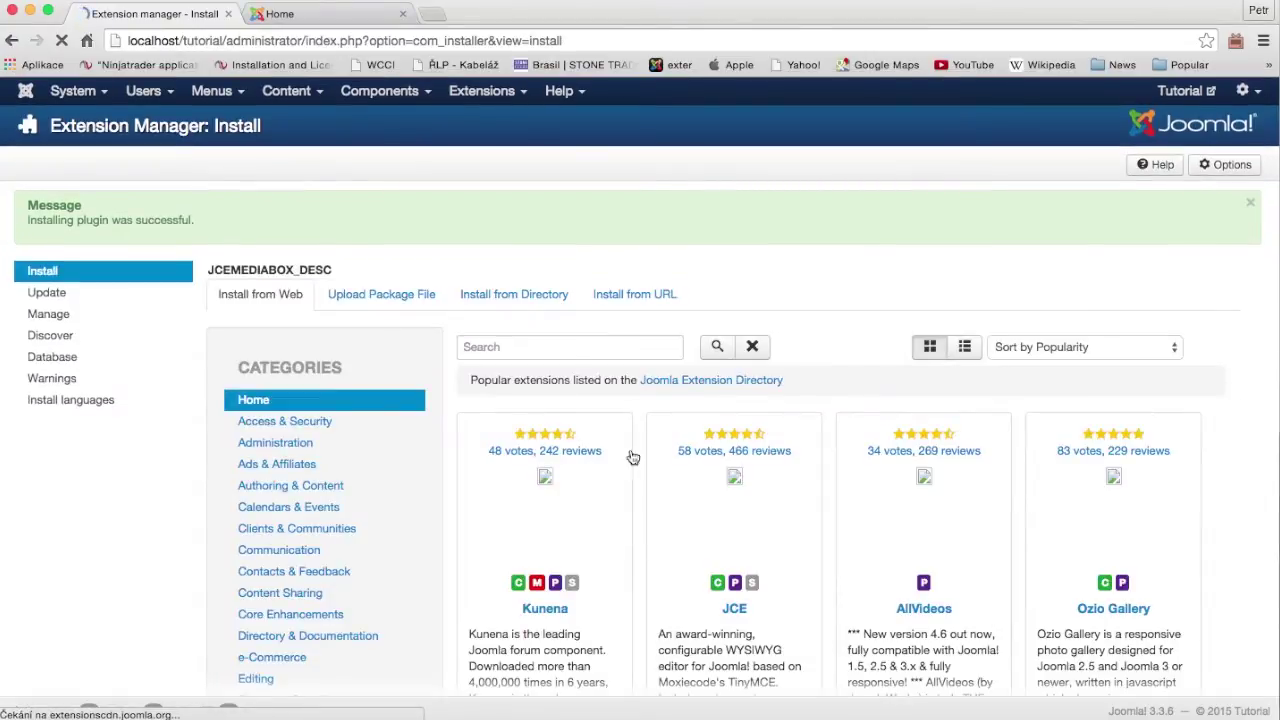
pyautogui.scroll(-1, 719, 499)
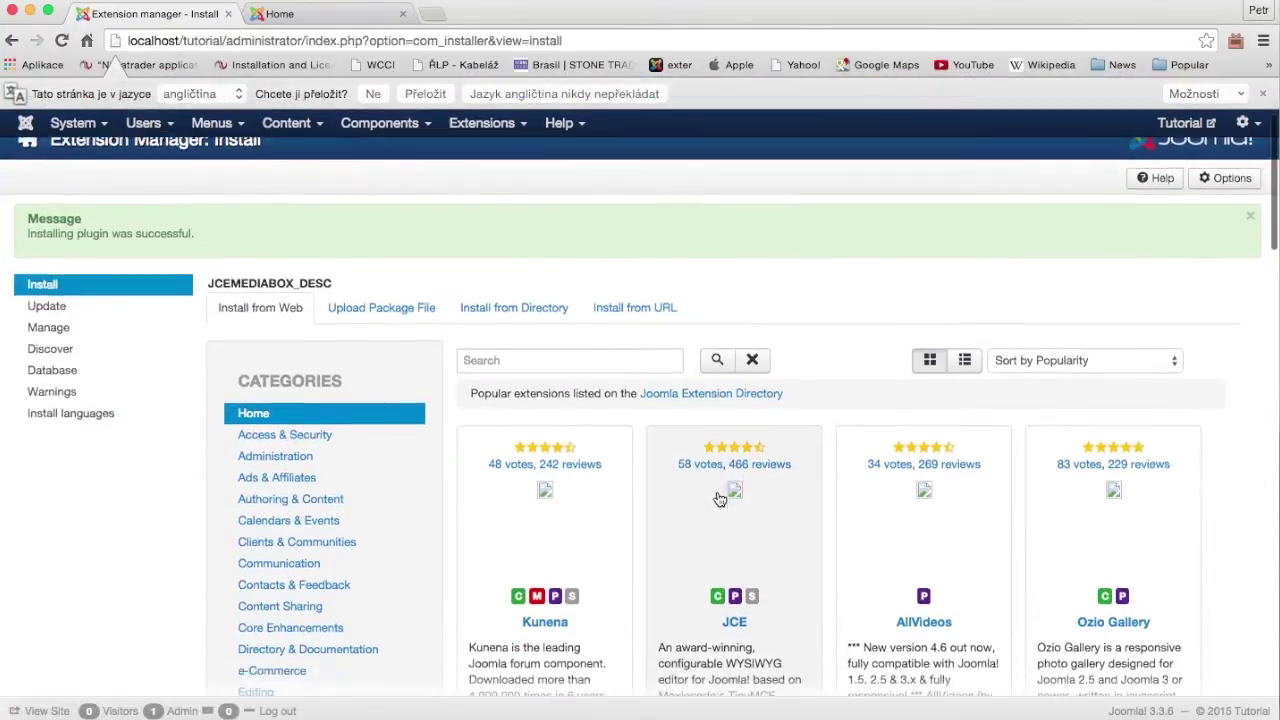
pyautogui.scroll(-5, 719, 499)
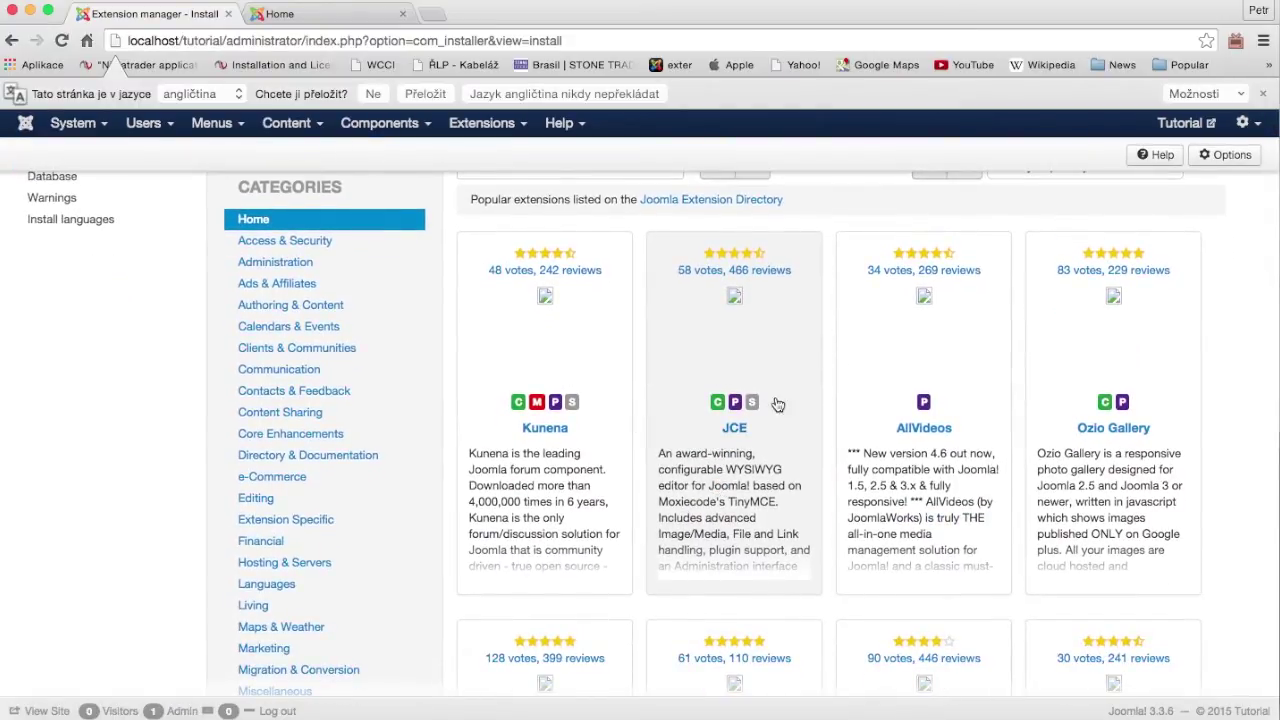
# - Install the JCE Editor 2.4.5 component from its directory listing and confirm
pyautogui.click(736, 356)
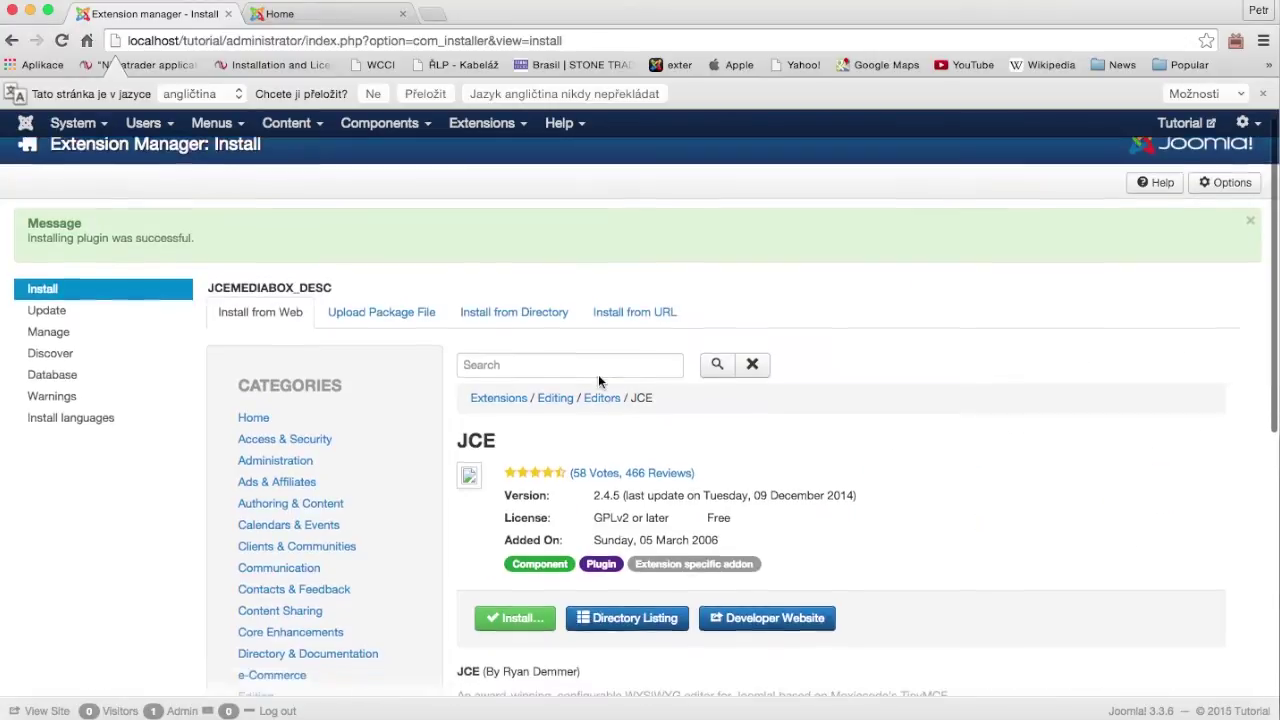
pyautogui.scroll(-2, 560, 460)
pyautogui.click(517, 541)
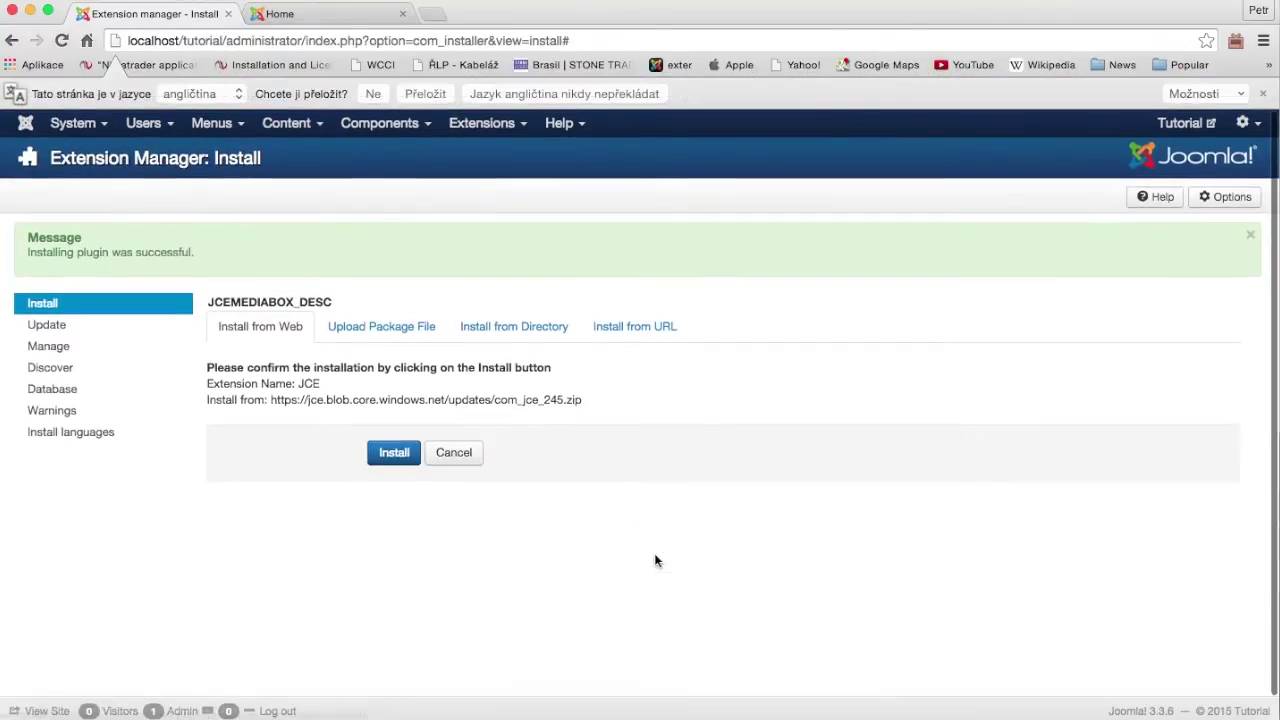
pyautogui.click(400, 458)
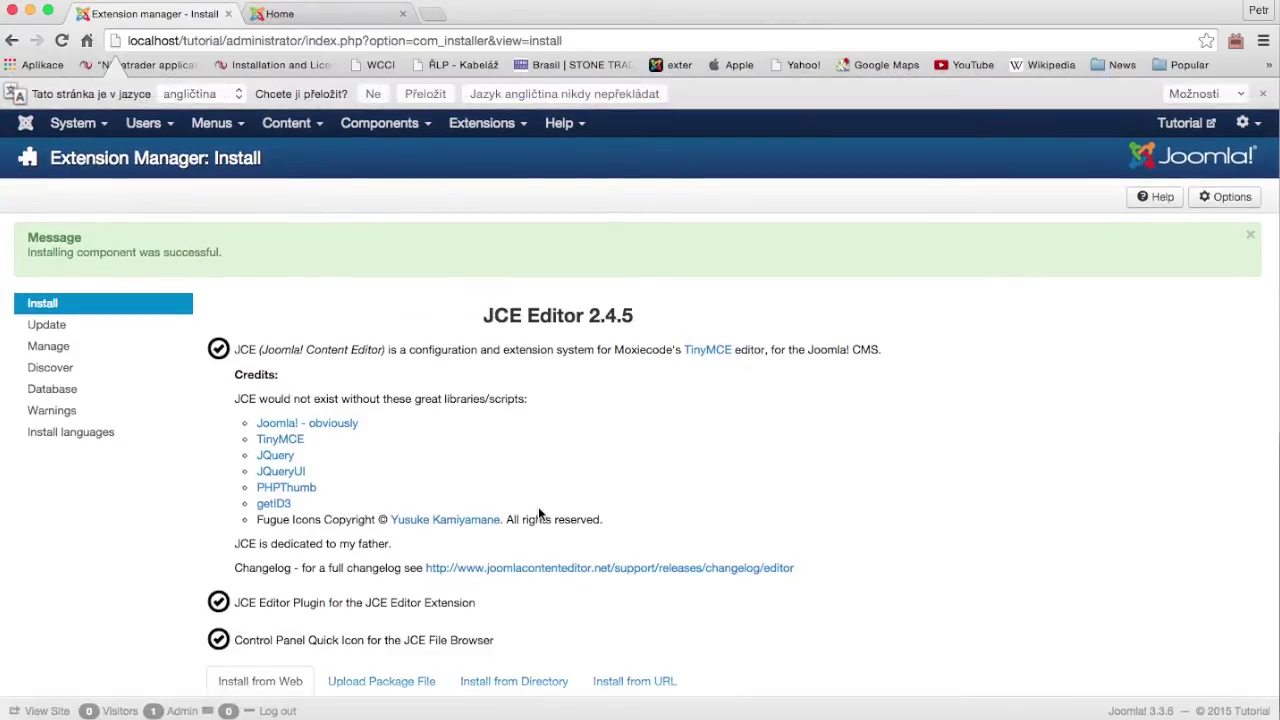
pyautogui.click(105, 132)
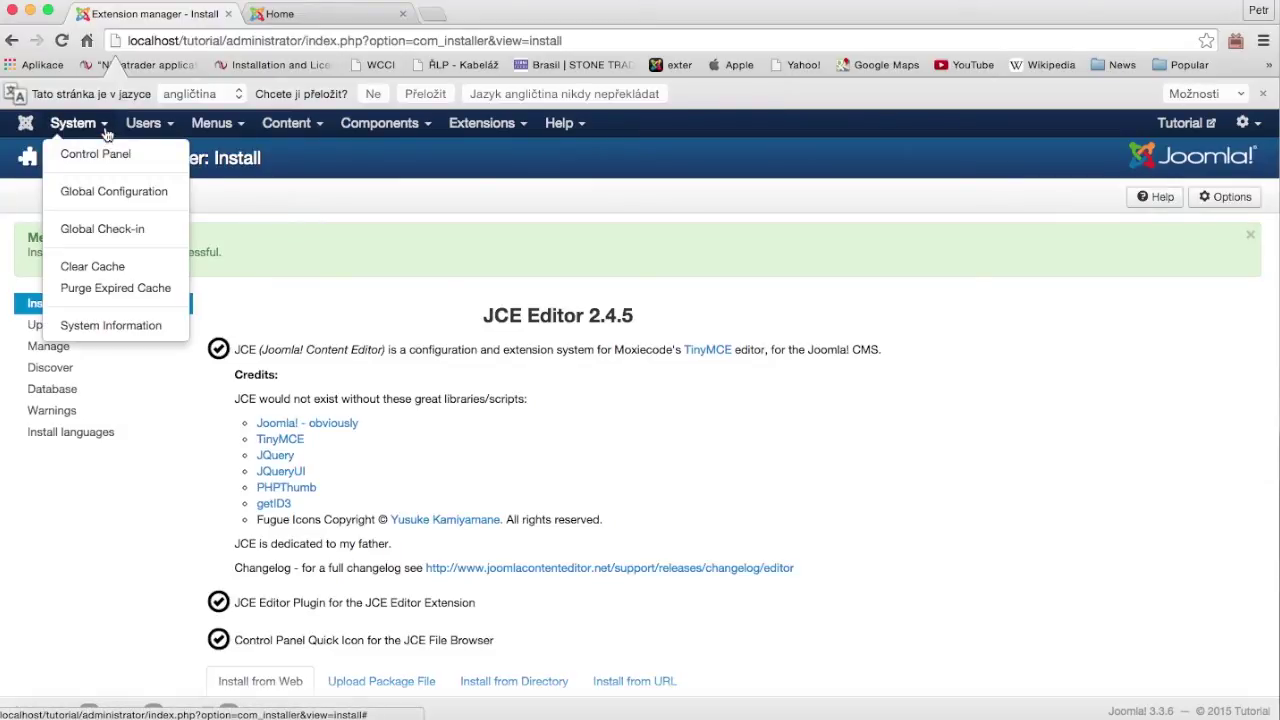
# - Set Global Configuration's Default Editor to 'Editor - JCE' and save & close
pyautogui.click(105, 194)
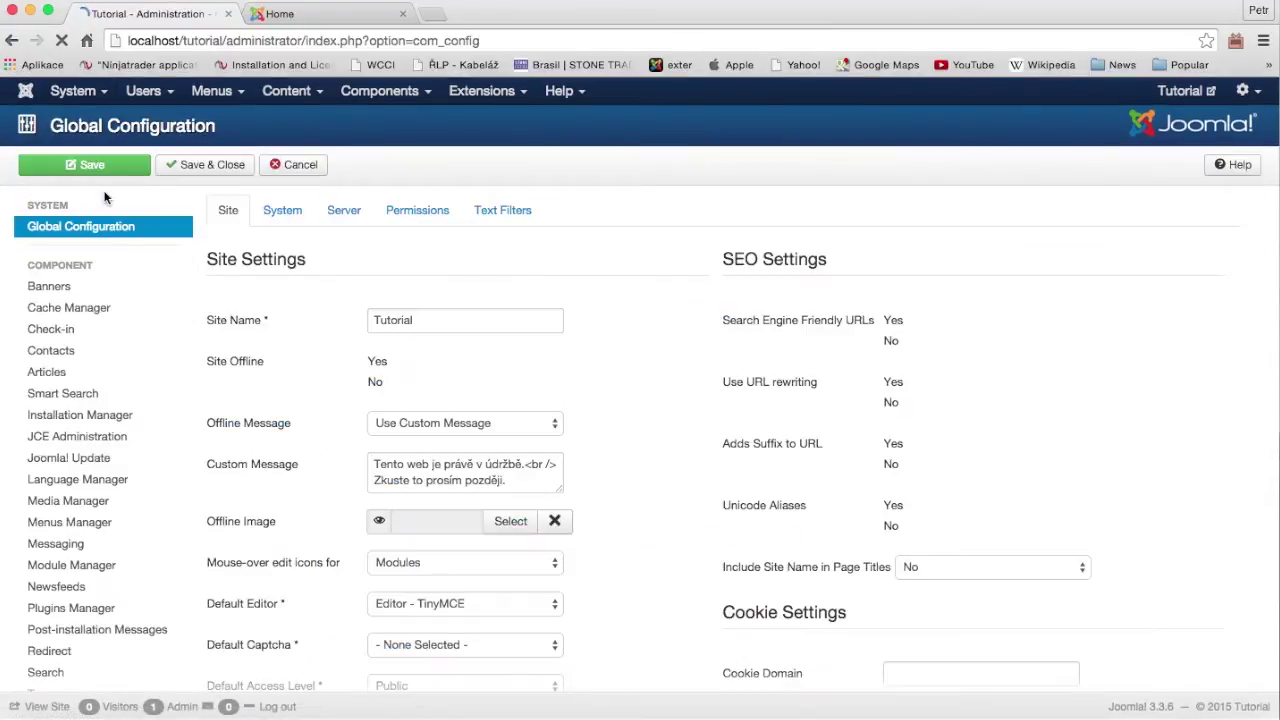
pyautogui.scroll(-2, 251, 370)
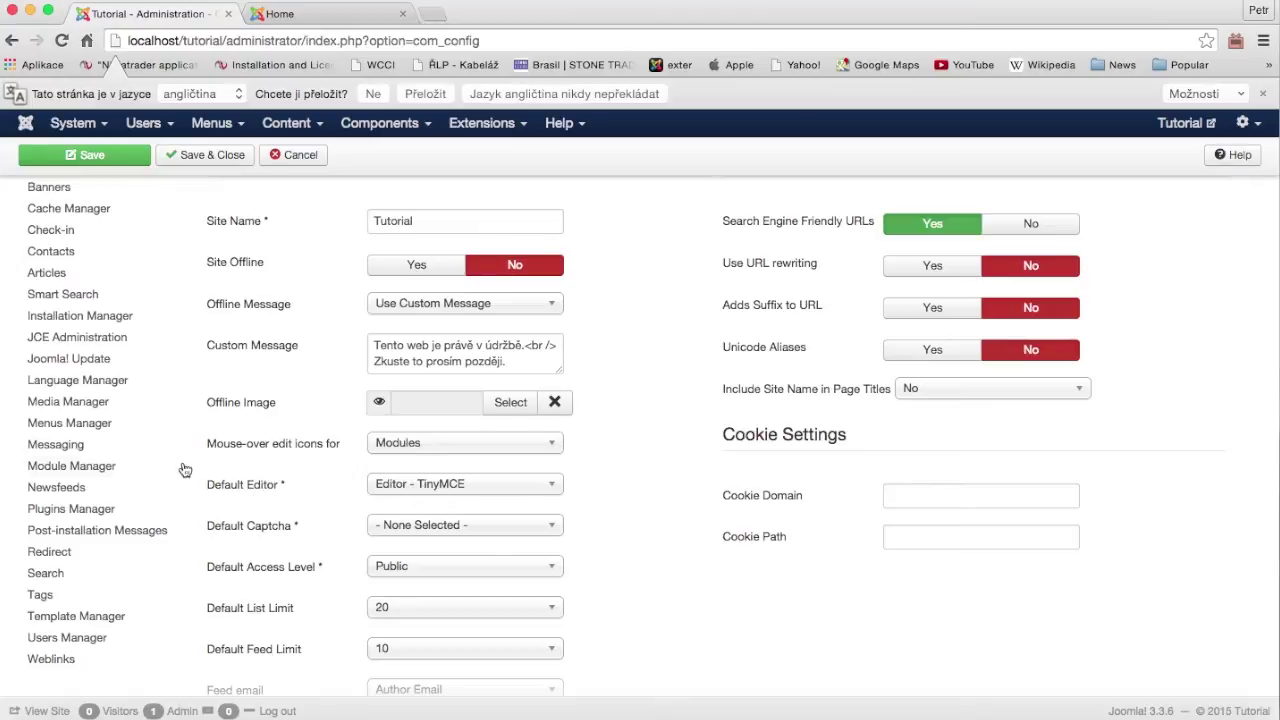
pyautogui.click(514, 489)
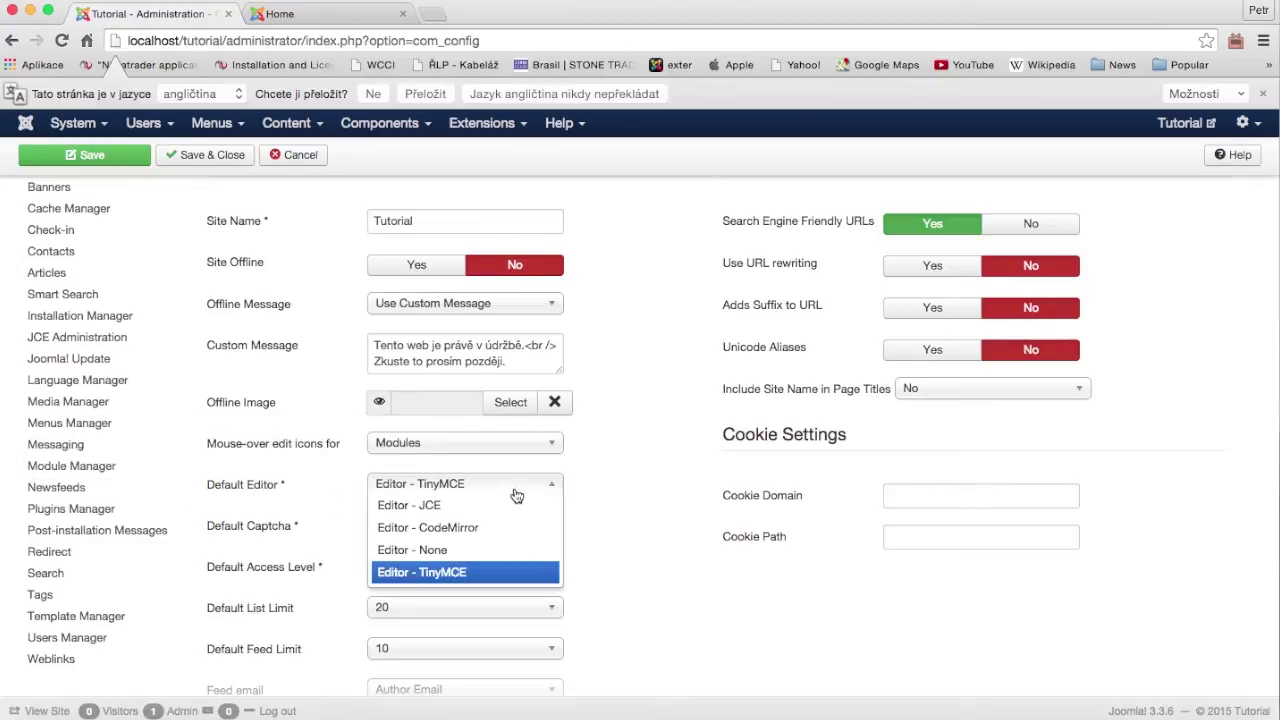
pyautogui.click(460, 510)
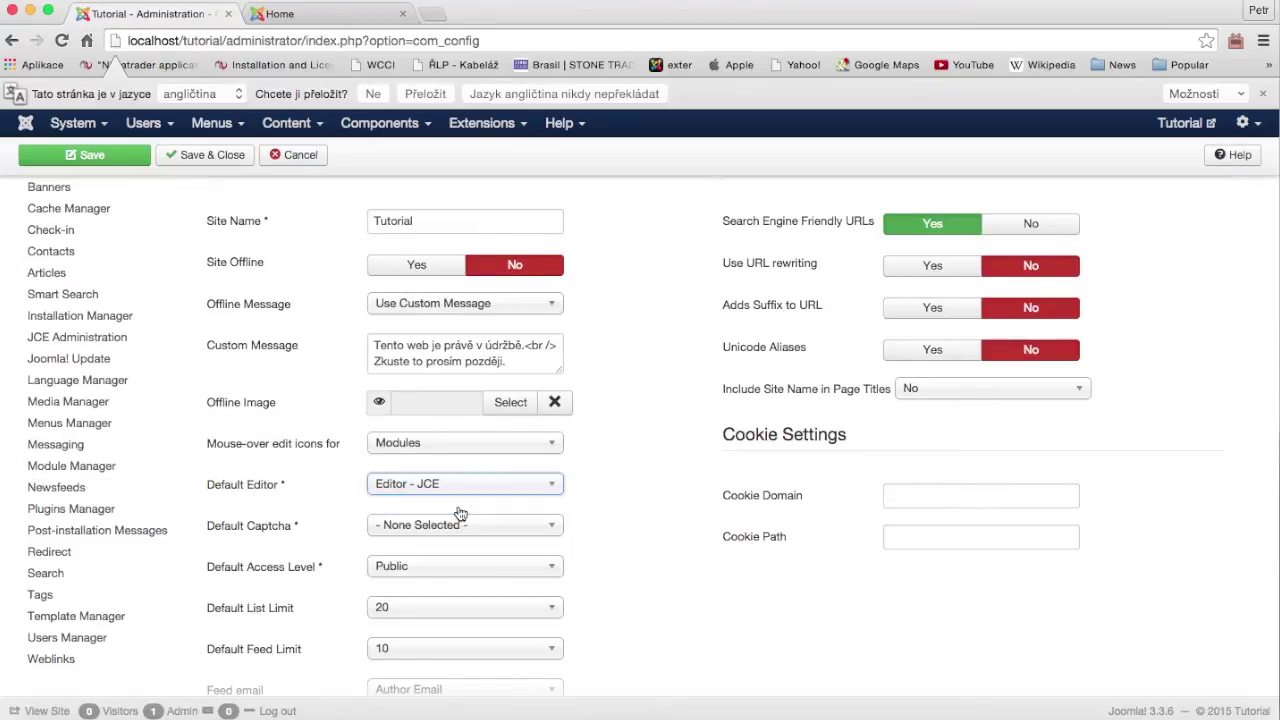
pyautogui.scroll(3, 589, 465)
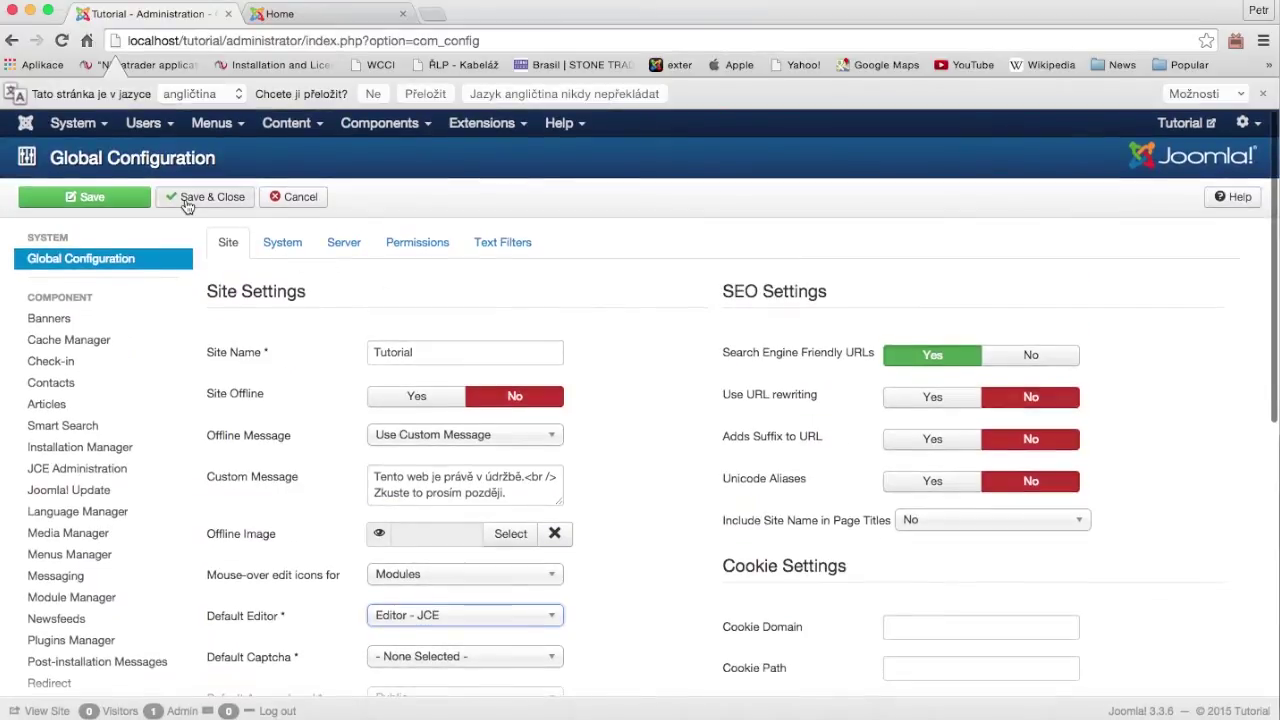
pyautogui.click(188, 200)
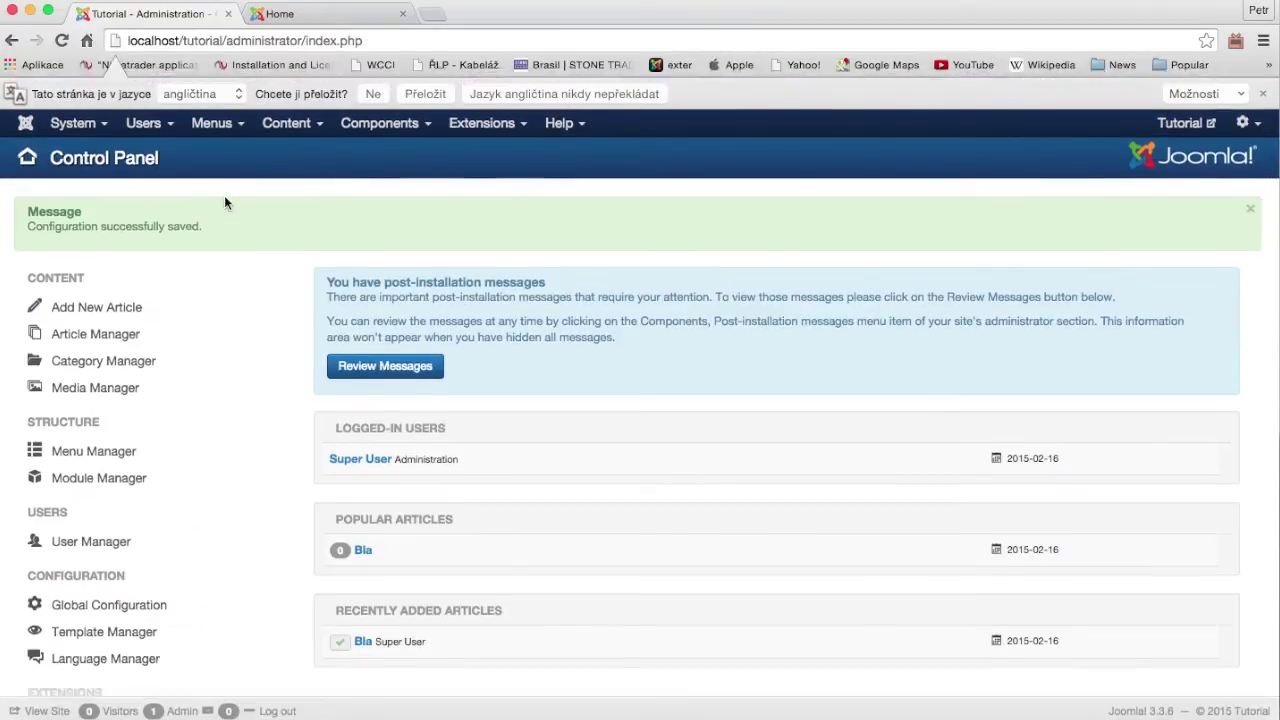
# - Open the article 'Bla' from the Article Manager for editing
pyautogui.click(290, 124)
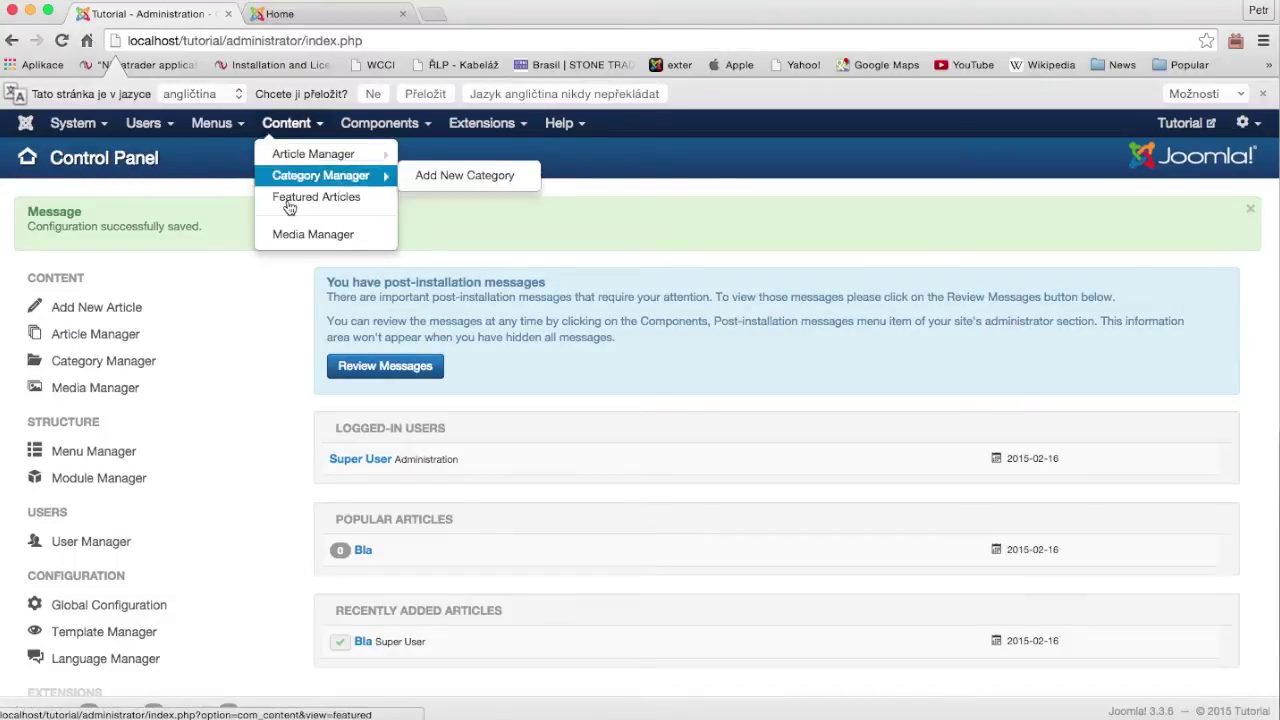
pyautogui.moveTo(313, 163)
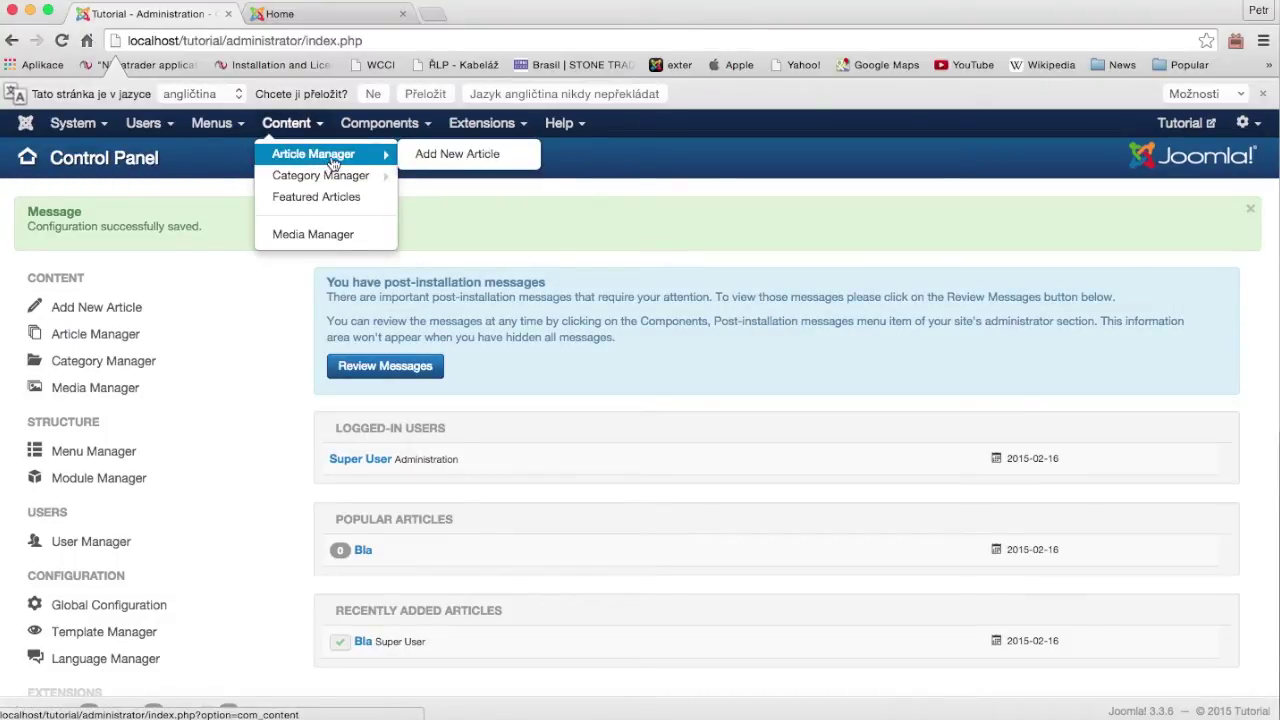
pyautogui.click(344, 162)
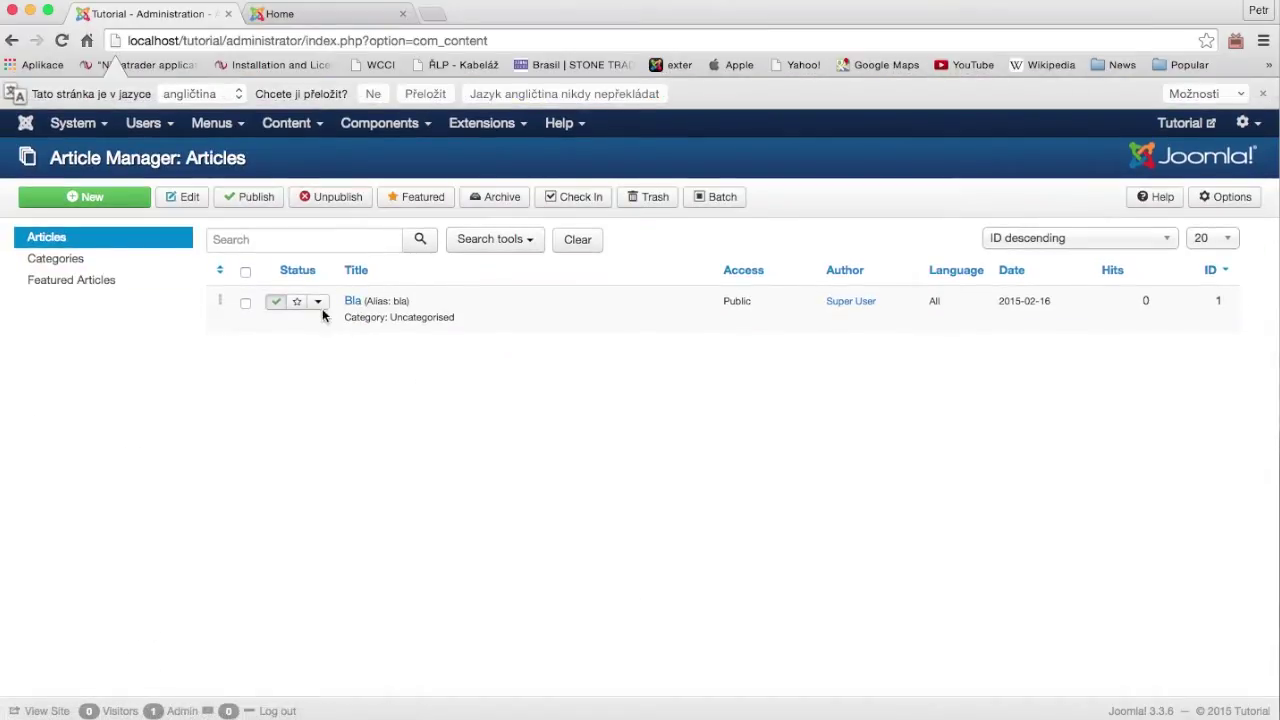
pyautogui.click(355, 302)
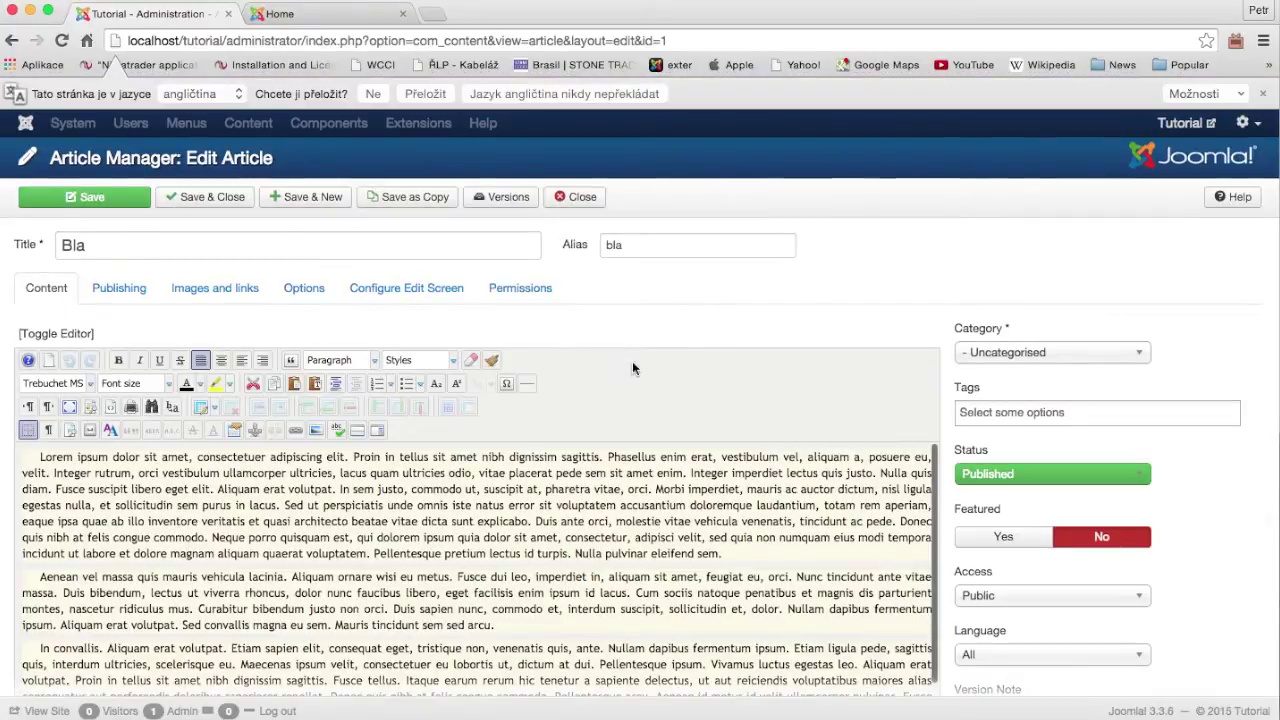
pyautogui.scroll(-4, 632, 361)
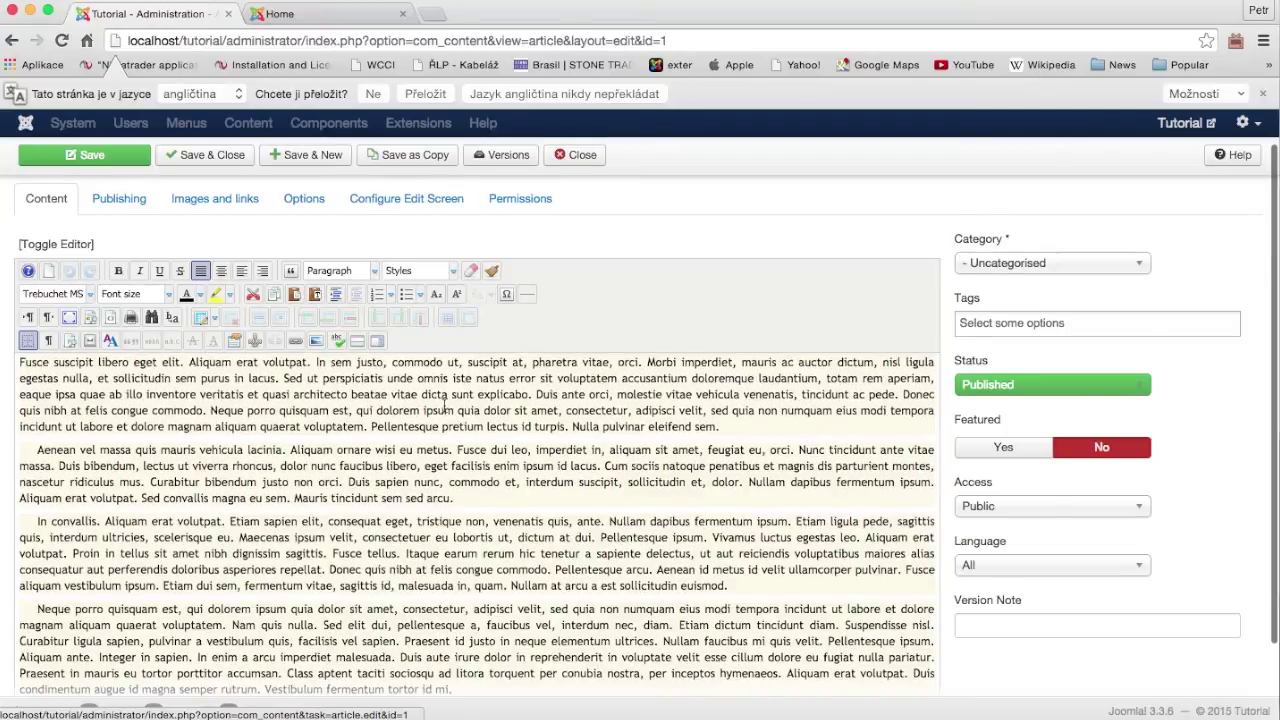
pyautogui.scroll(5, 444, 405)
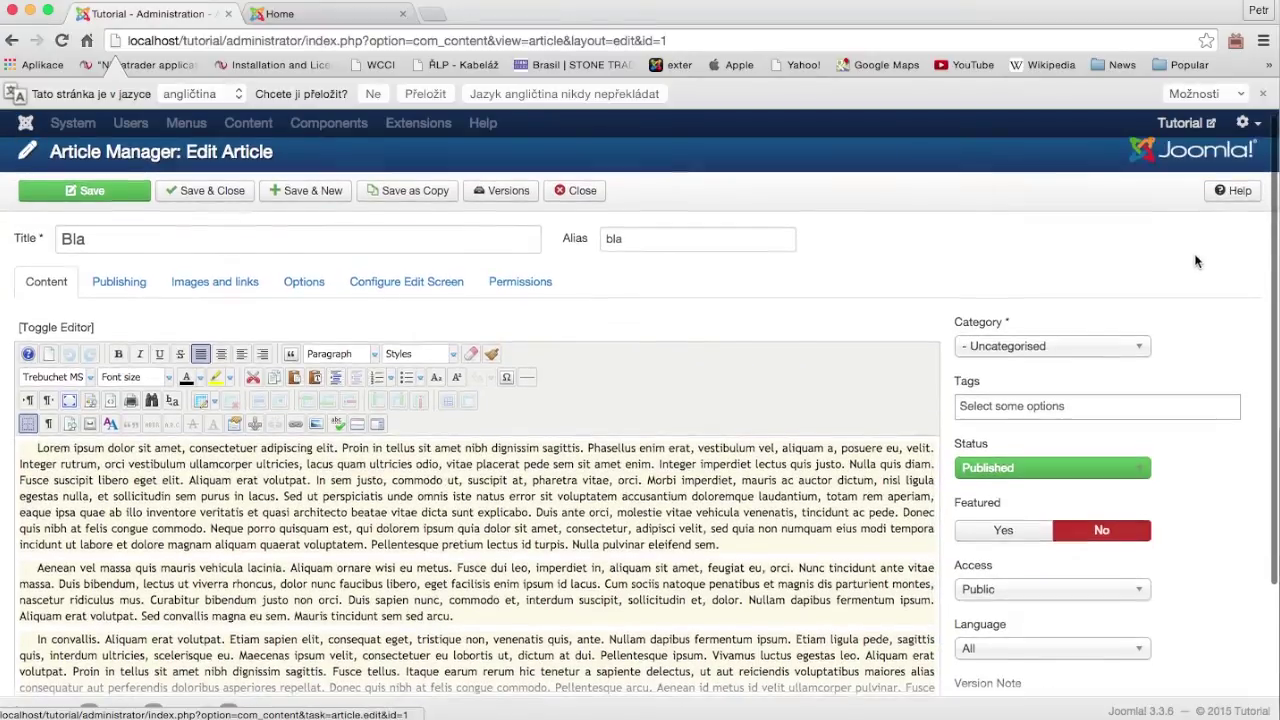
pyautogui.scroll(-5, 1196, 261)
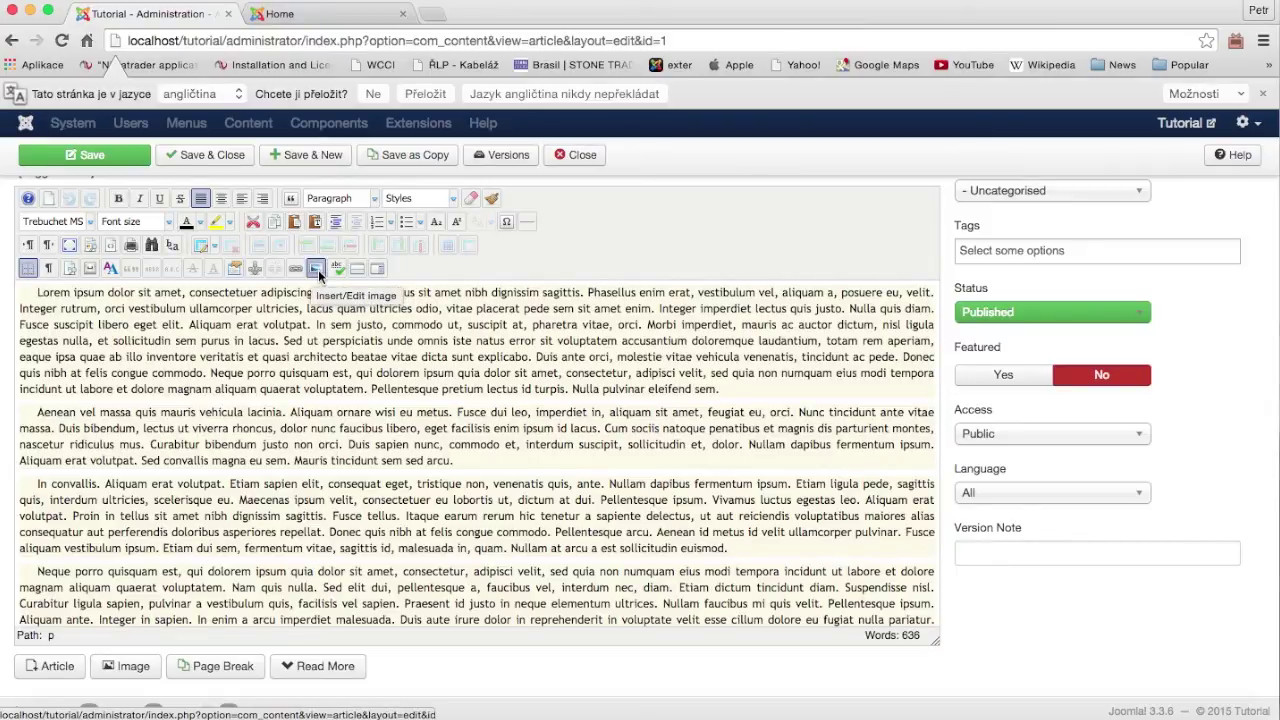
# - In the image dialog, pick apple.jpg from the sampledata/fruitshop folder
pyautogui.click(316, 269)
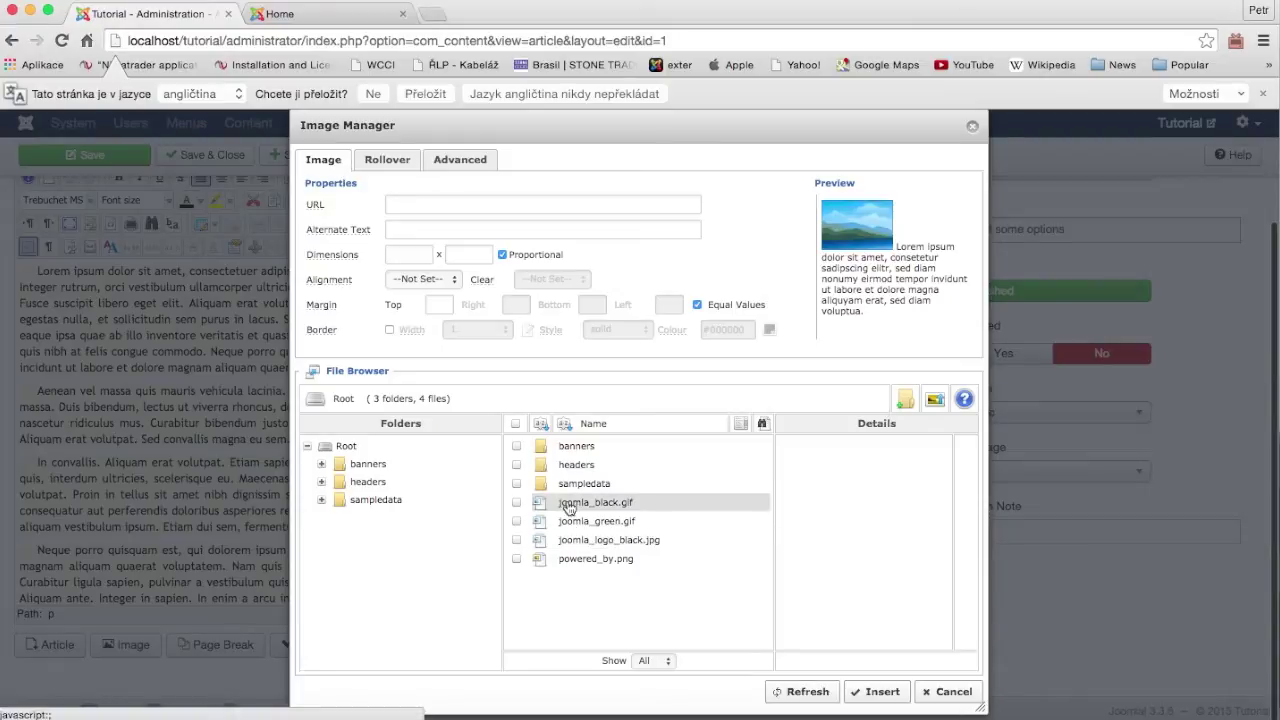
pyautogui.moveTo(566, 492); pyautogui.dragTo(575, 508)
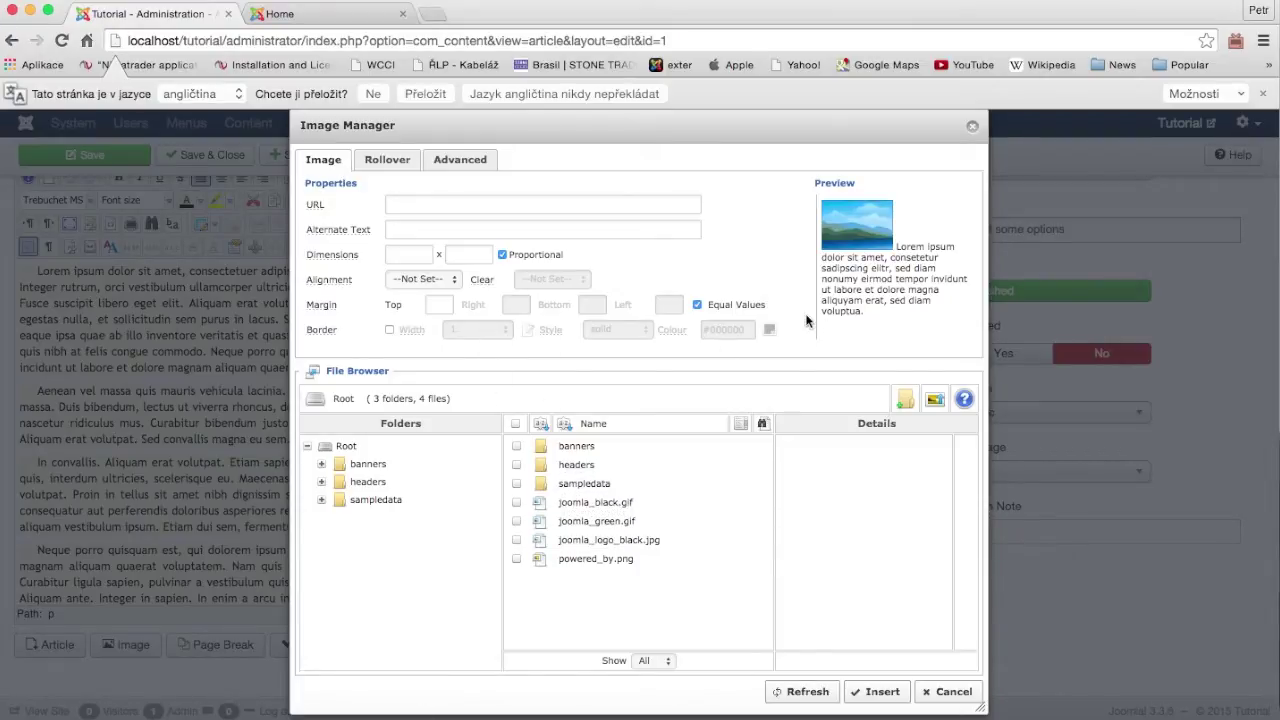
pyautogui.doubleClick(590, 490)
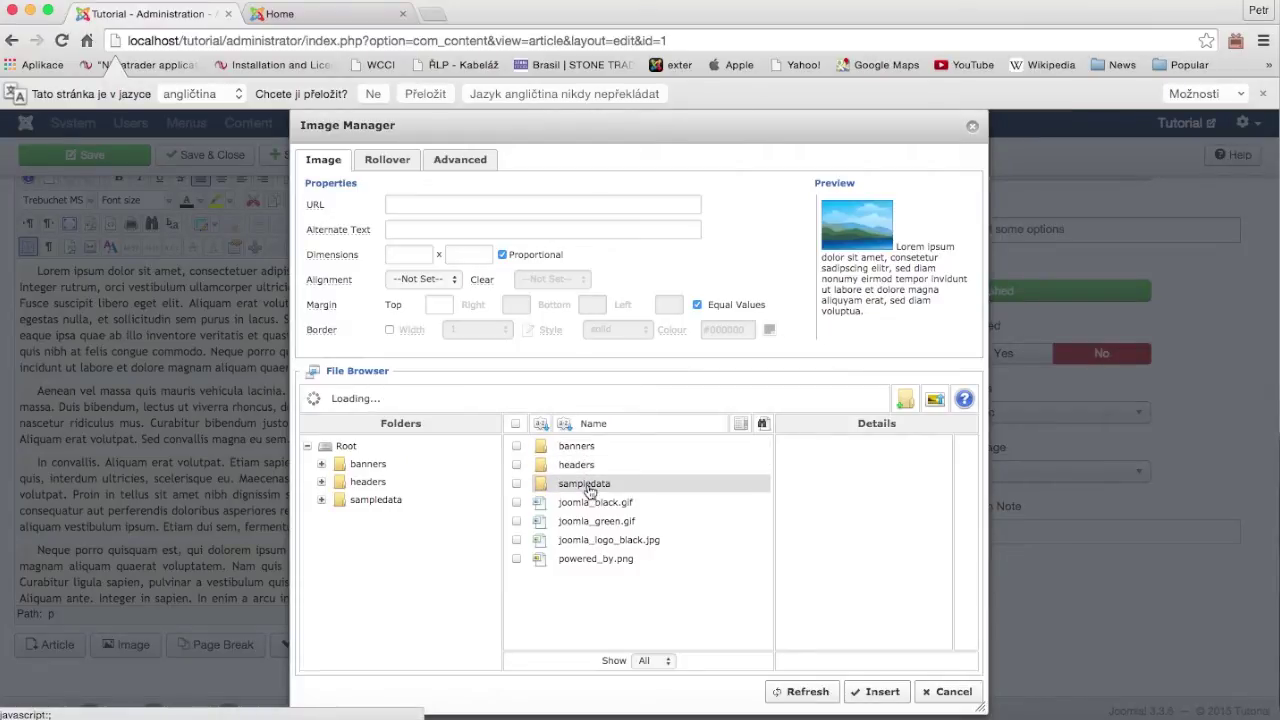
pyautogui.doubleClick(591, 469)
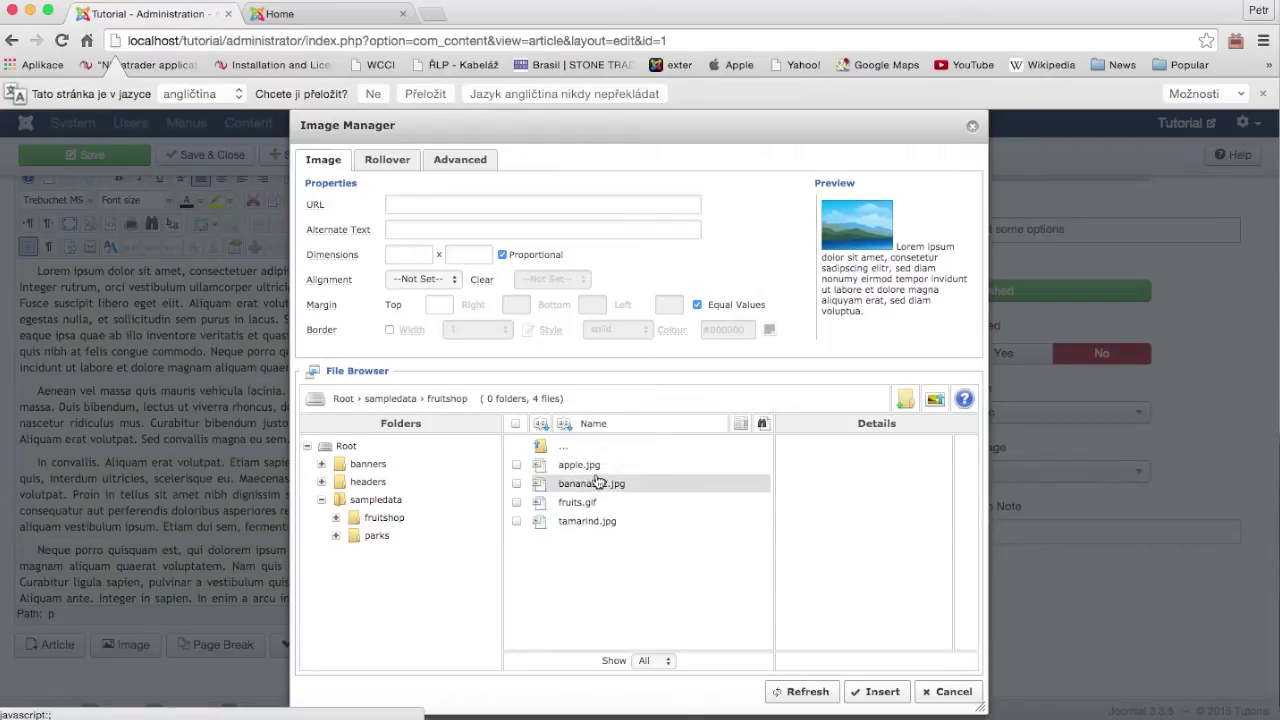
pyautogui.click(585, 465)
# - Align the image left, give it a right margin of 10, and insert it
pyautogui.scroll(-1, 858, 541)
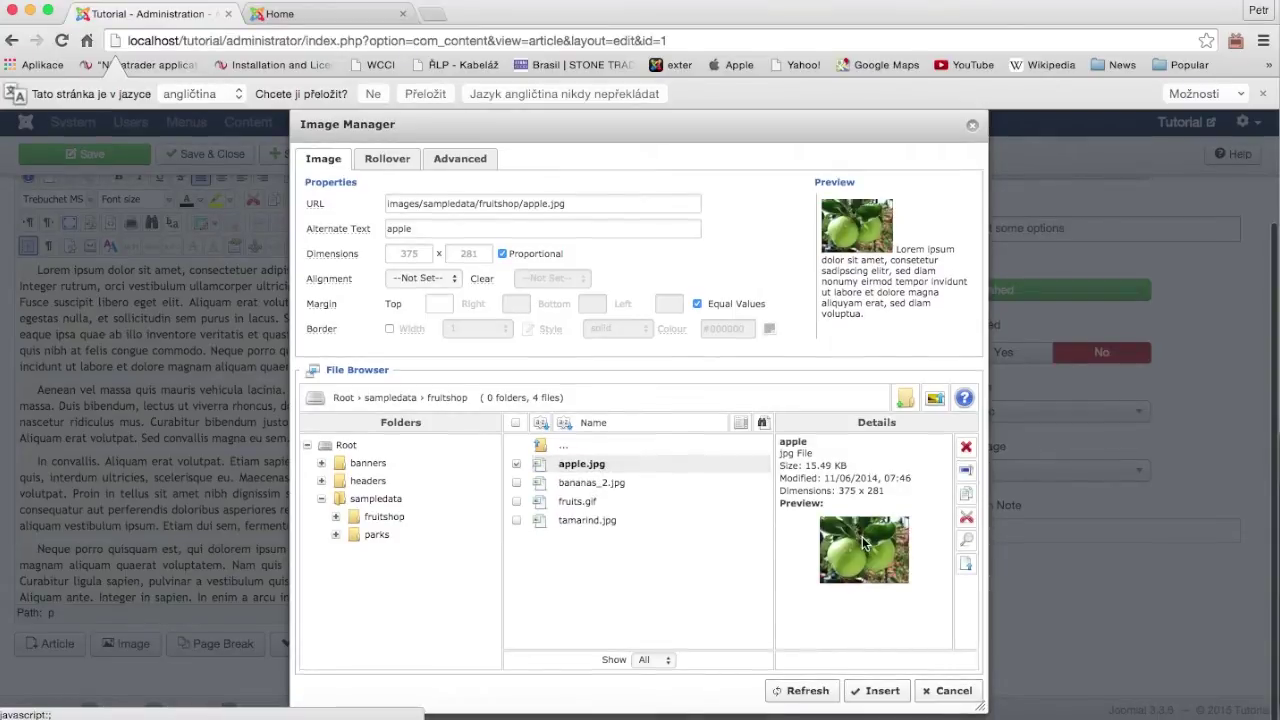
pyautogui.moveTo(352, 252)
pyautogui.moveTo(343, 280)
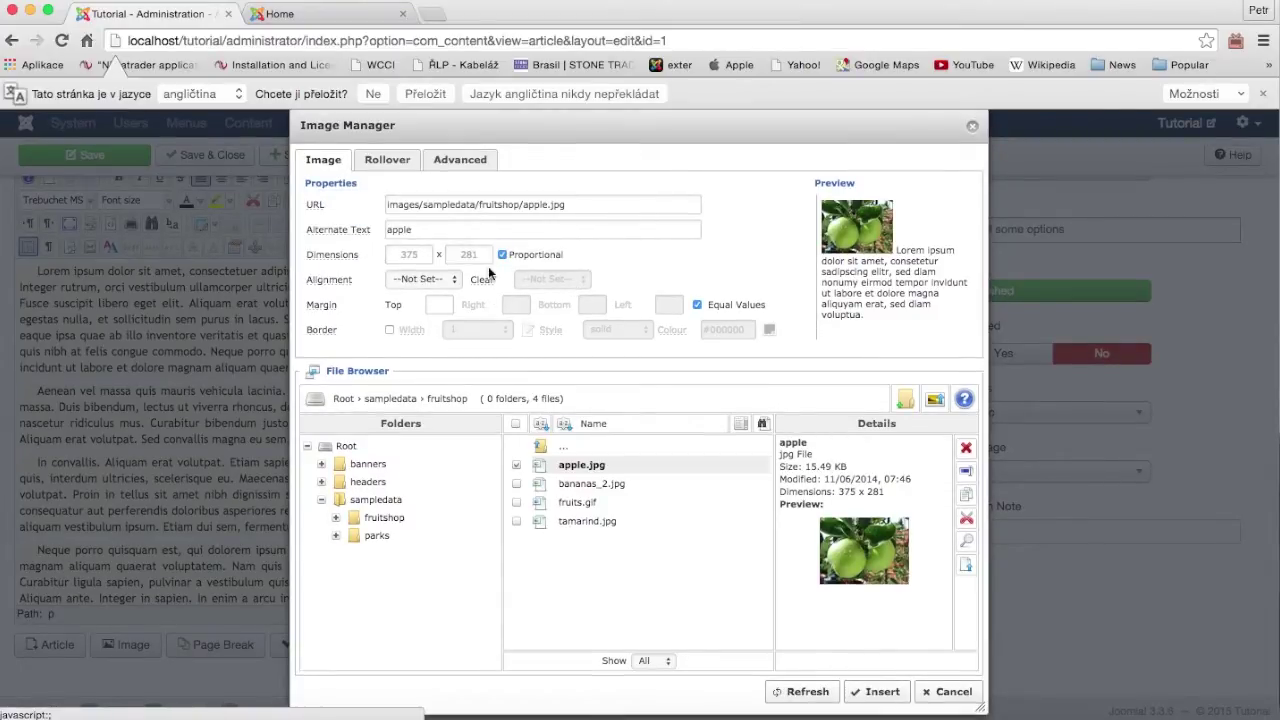
pyautogui.click(453, 282)
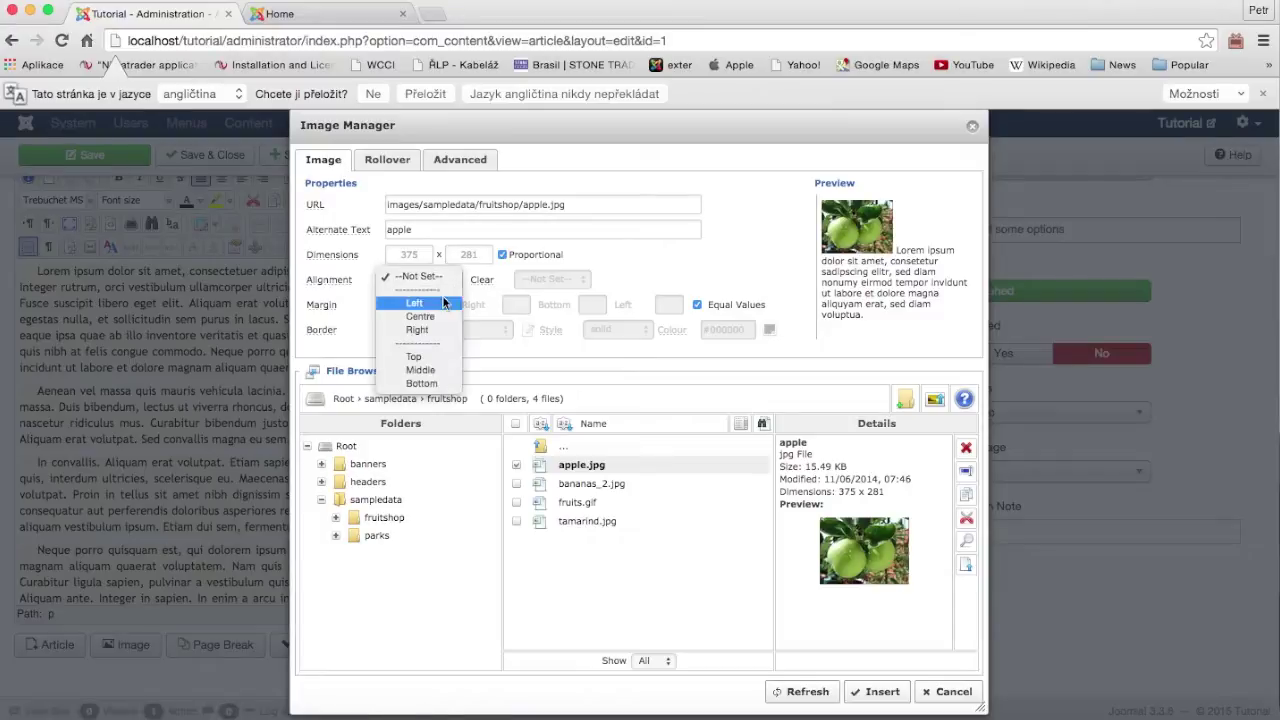
pyautogui.click(461, 300)
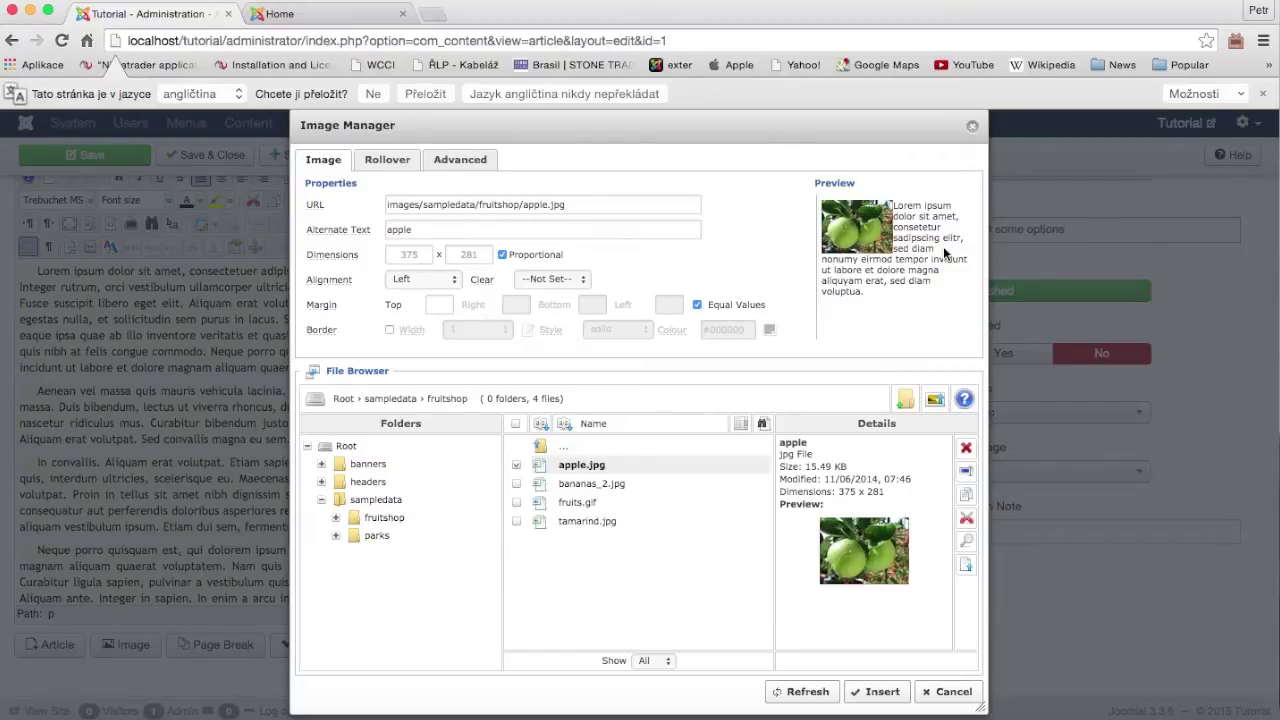
pyautogui.click(698, 305)
pyautogui.click(526, 306)
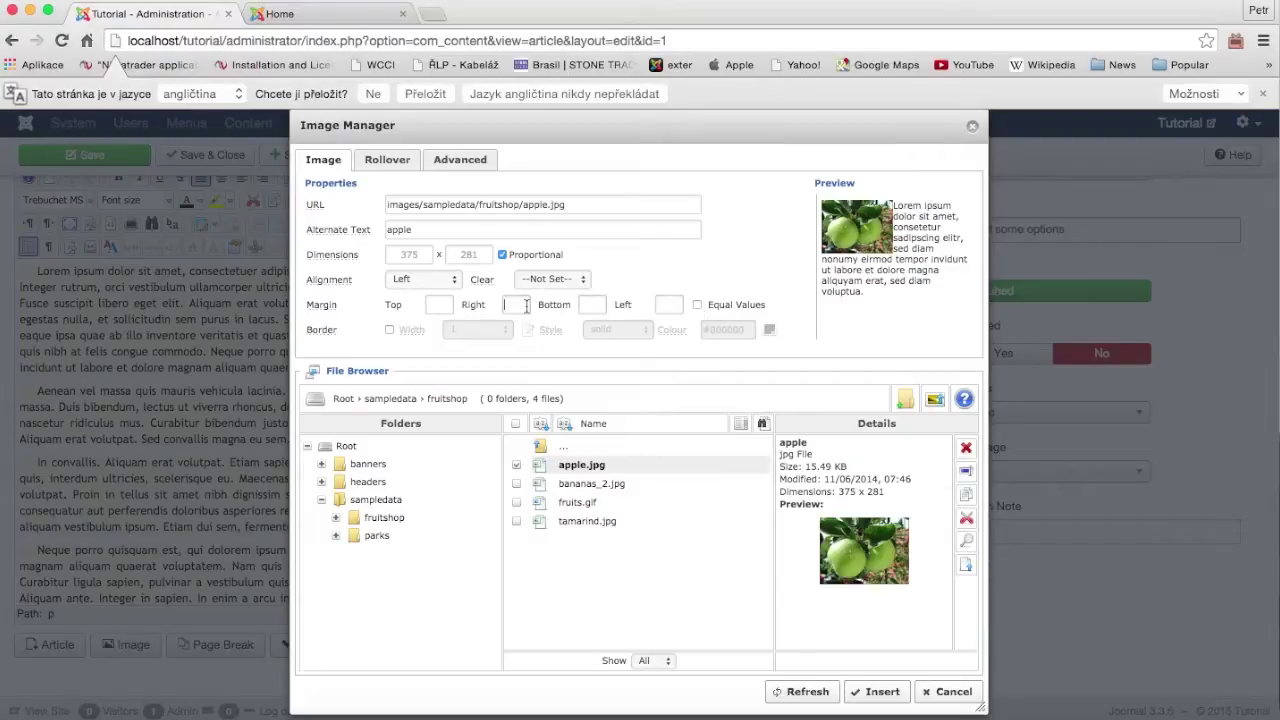
pyautogui.write('10')
pyautogui.click(774, 289)
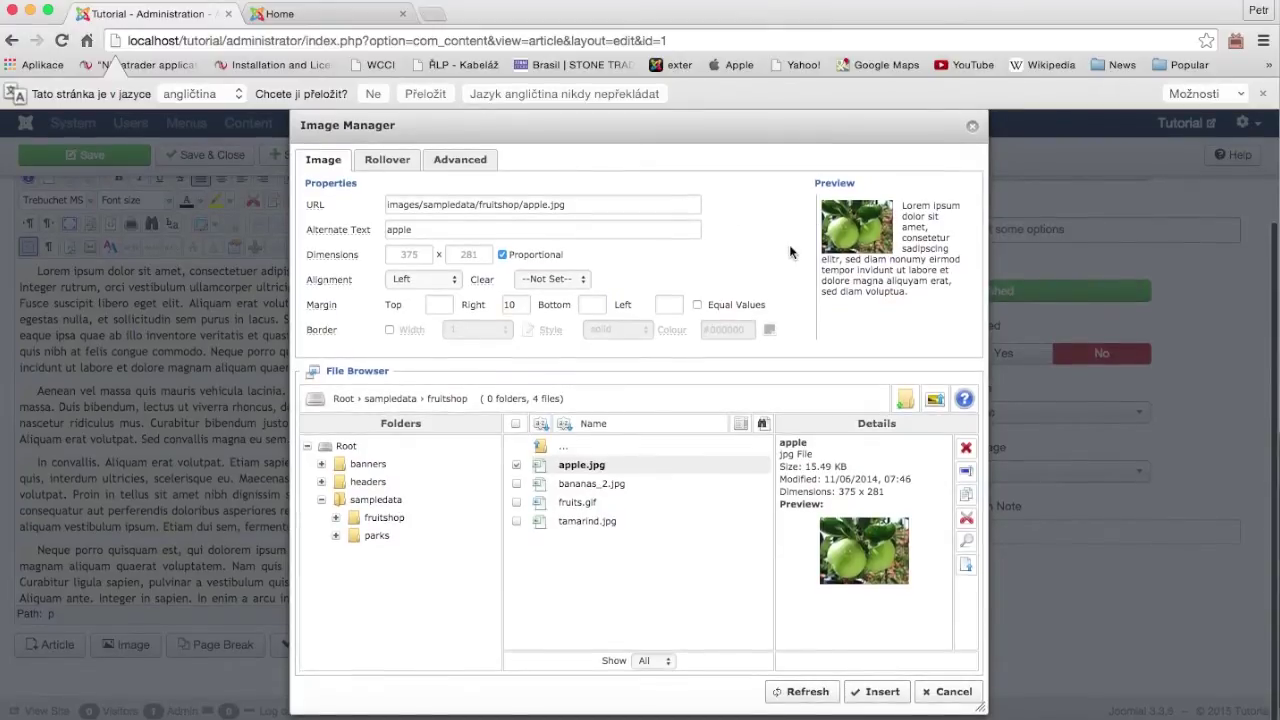
pyautogui.click(880, 692)
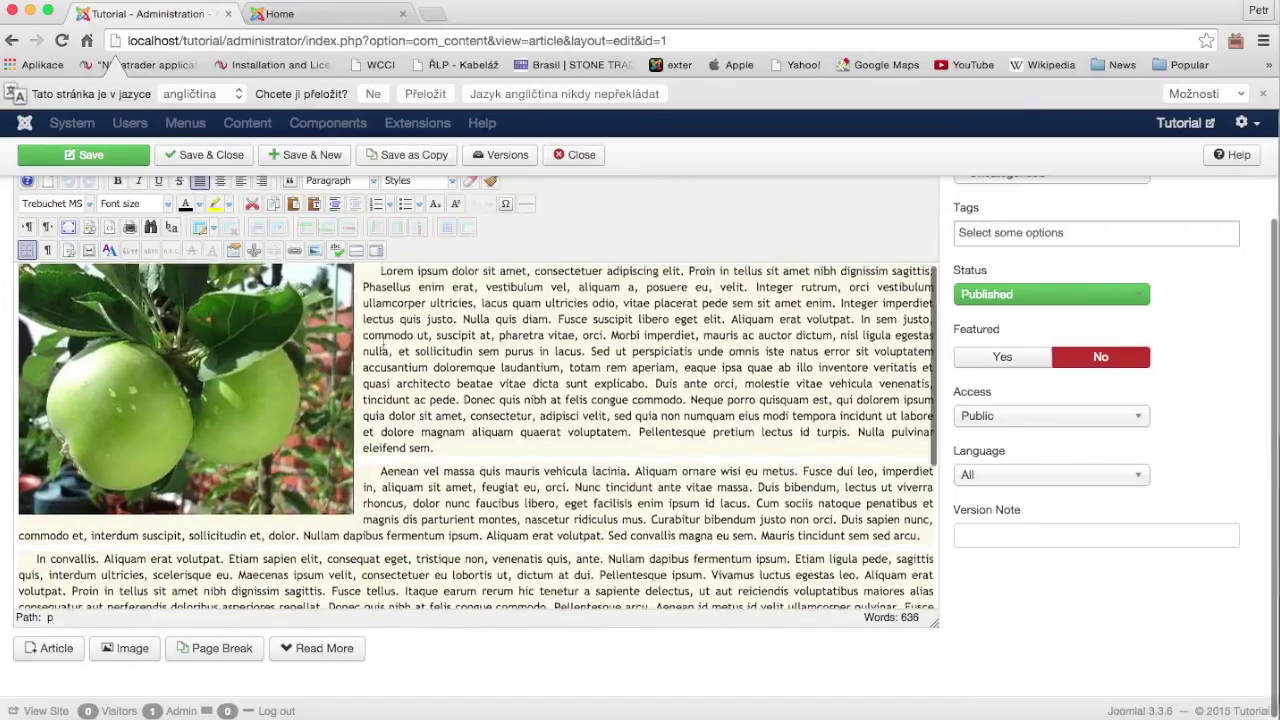
# - Shrink the apple image to roughly half size and save the article
pyautogui.scroll(1, 162, 401)
pyautogui.click(300, 476)
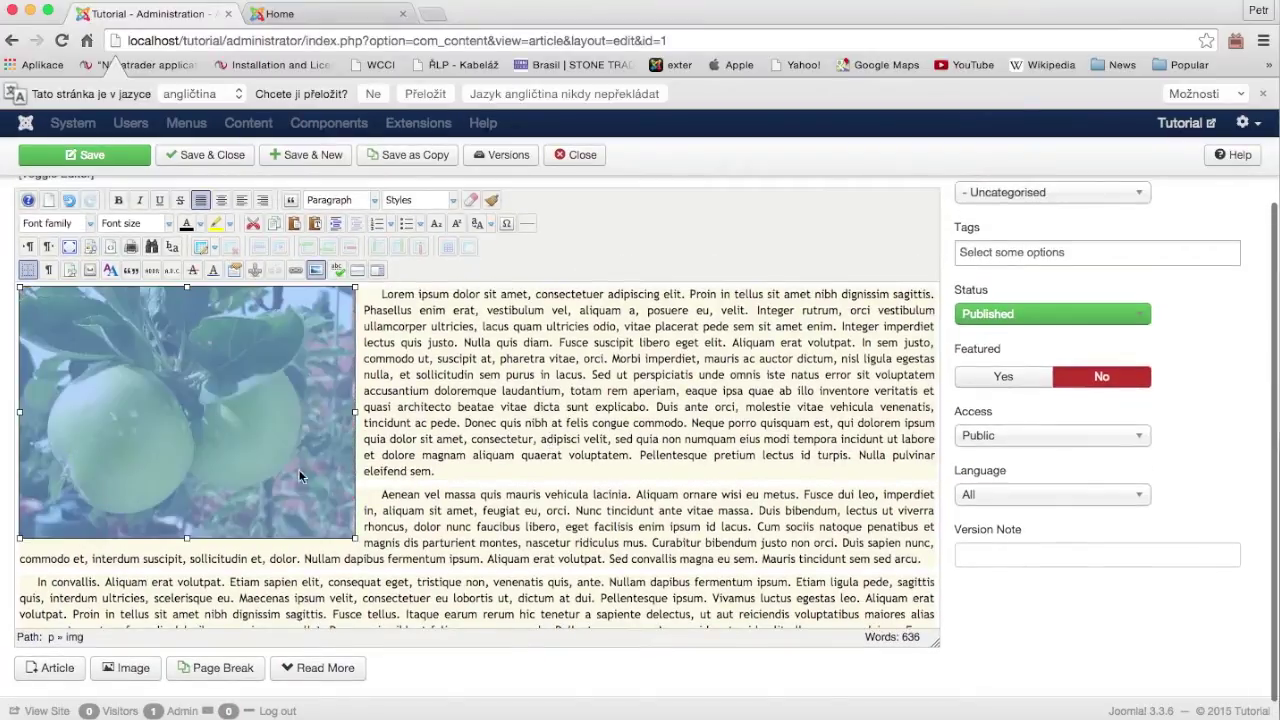
pyautogui.moveTo(355, 540); pyautogui.dragTo(236, 432)
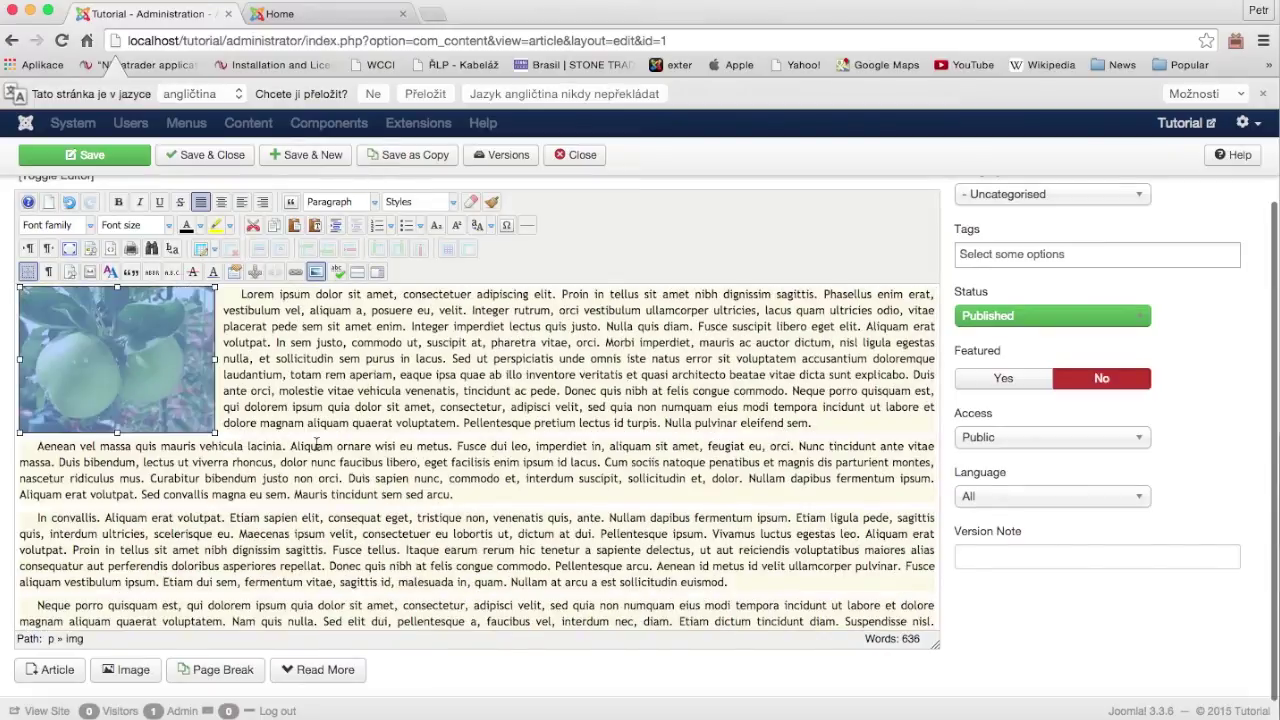
pyautogui.click(346, 374)
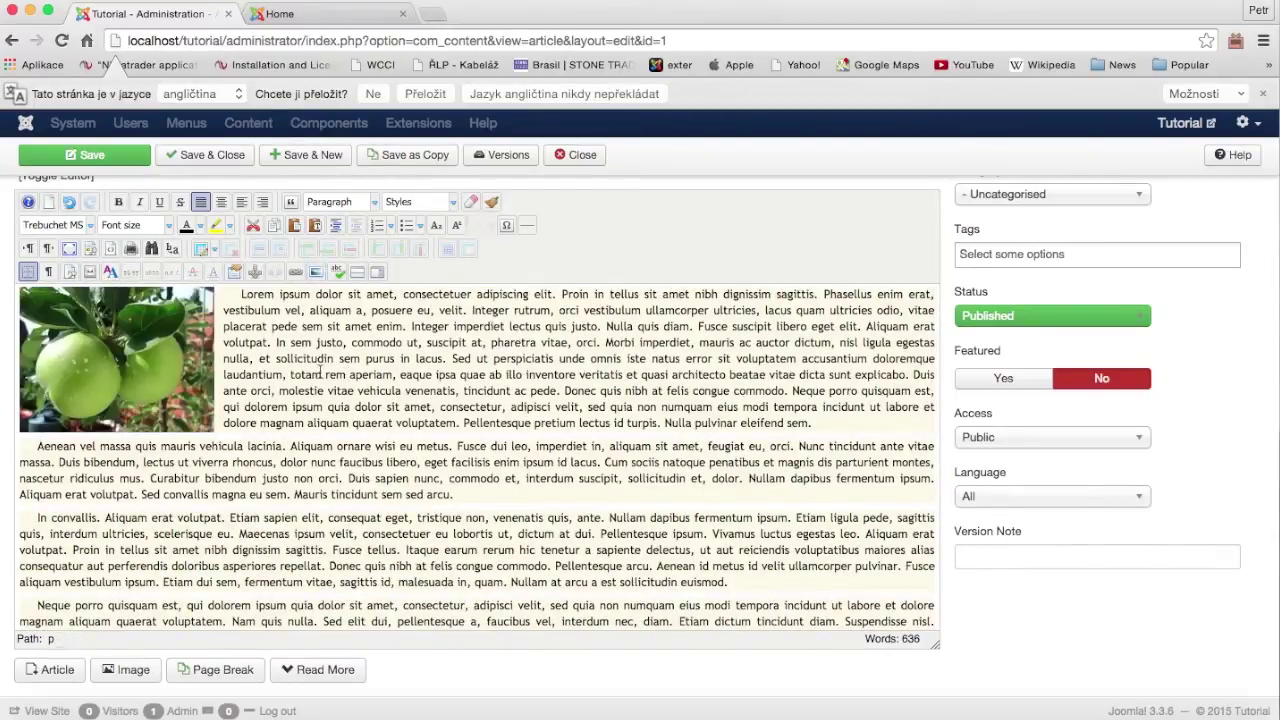
pyautogui.click(54, 156)
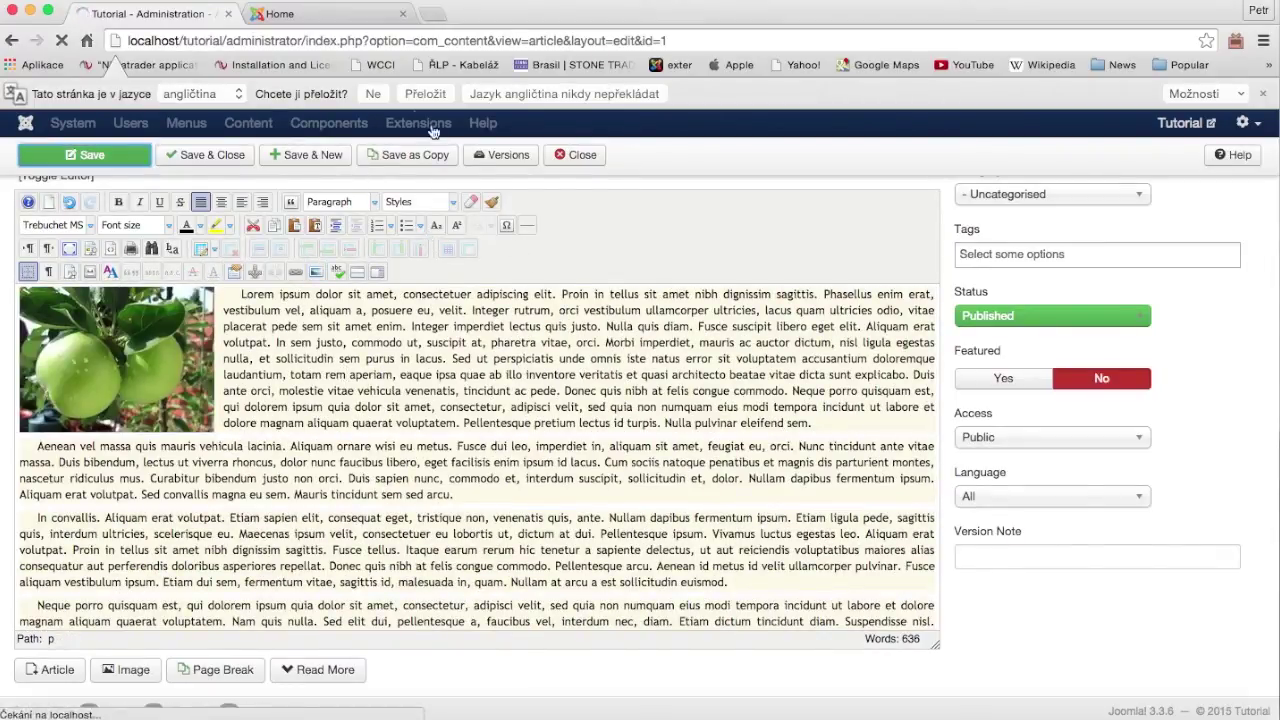
# - Reload the site's Home page and scroll to the Bla article with the apple image
pyautogui.click(340, 16)
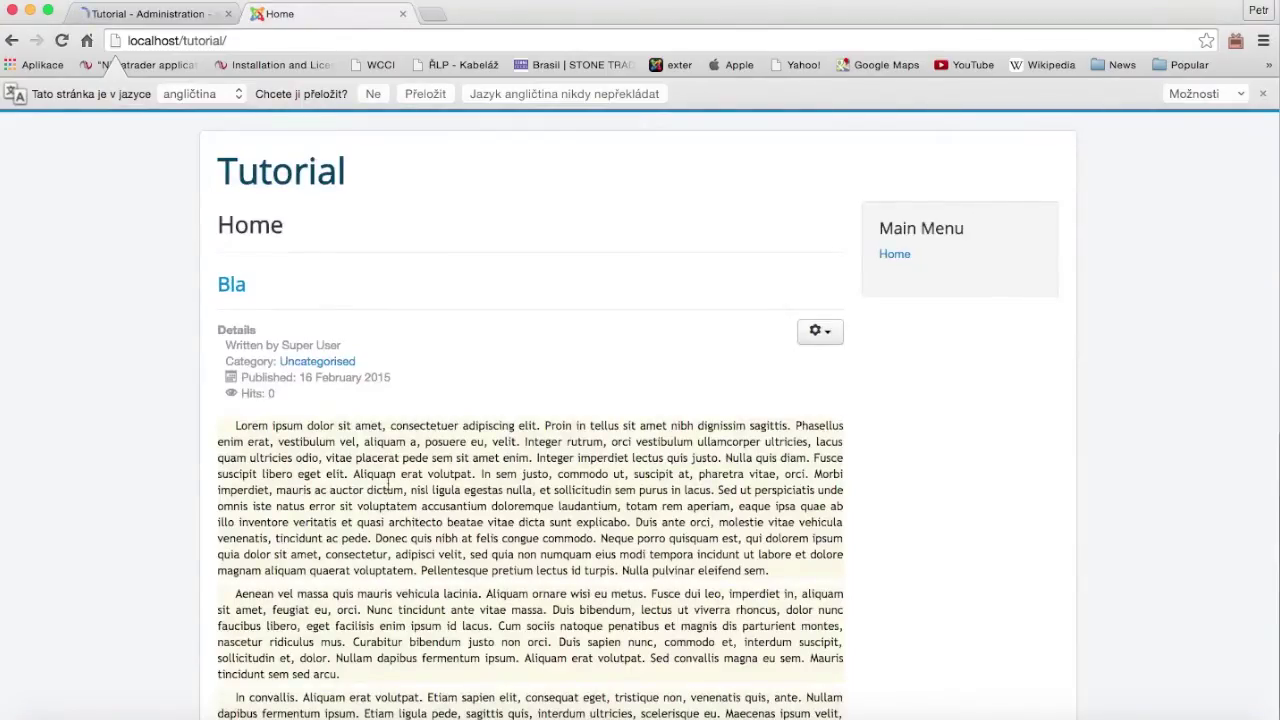
pyautogui.click(62, 41)
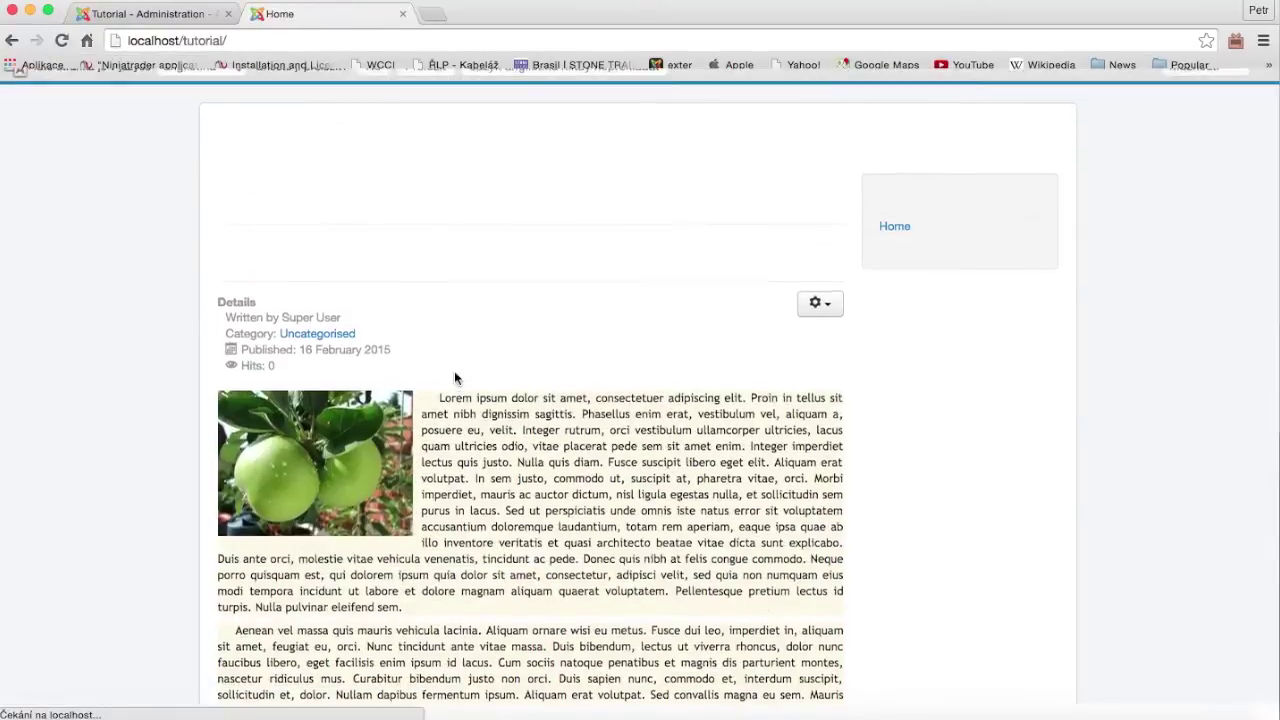
pyautogui.scroll(-3, 408, 382)
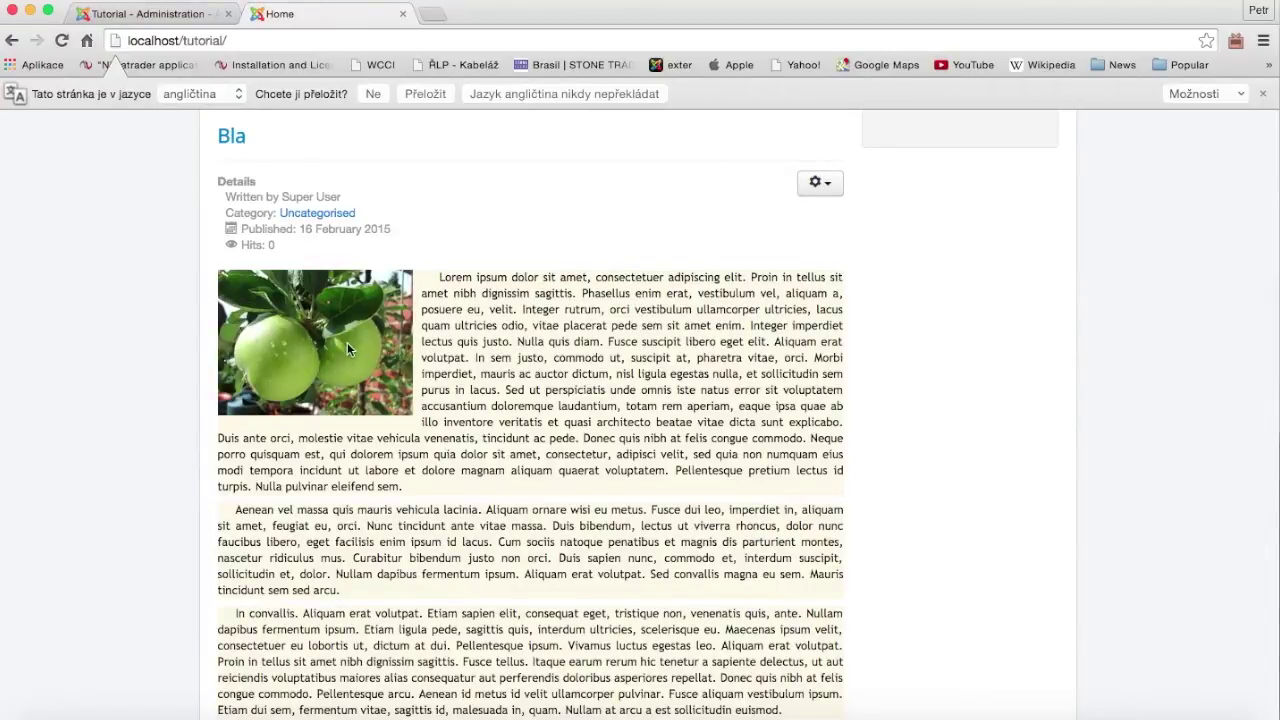
# - Back in the article editor, select the apple image and bring up its Insert/Edit Link dialog
pyautogui.click(192, 14)
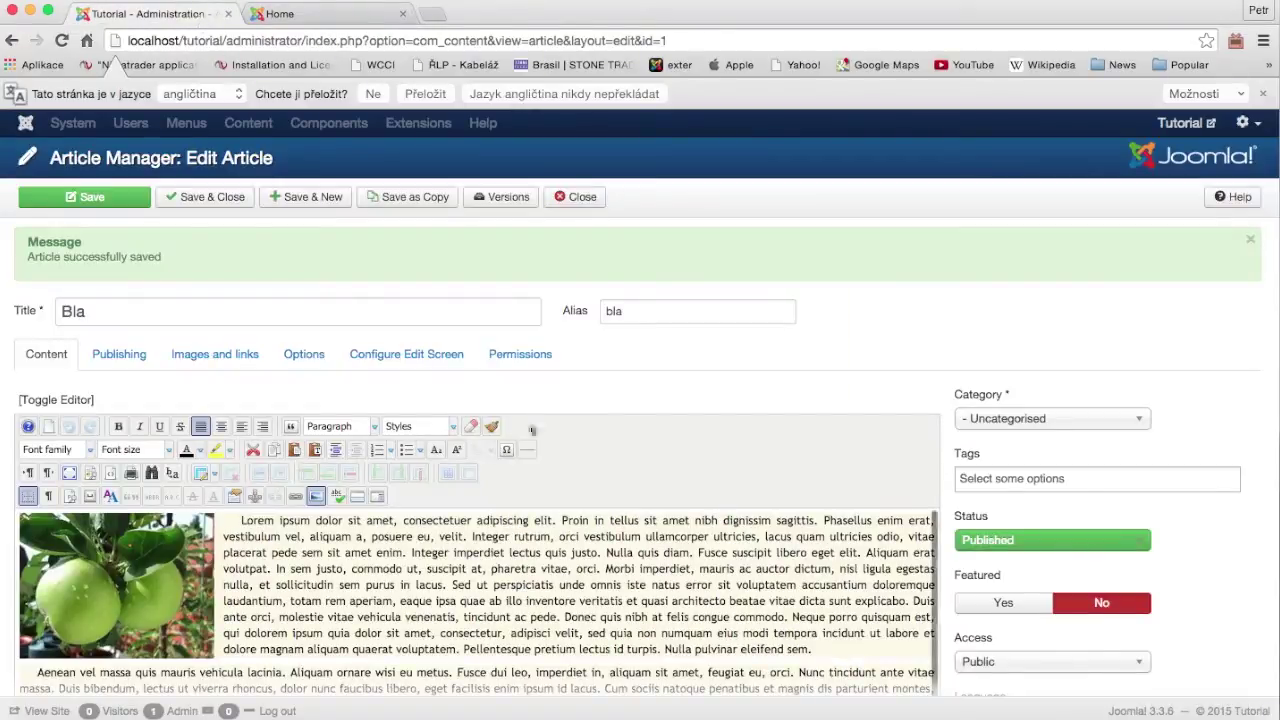
pyautogui.scroll(-2, 648, 477)
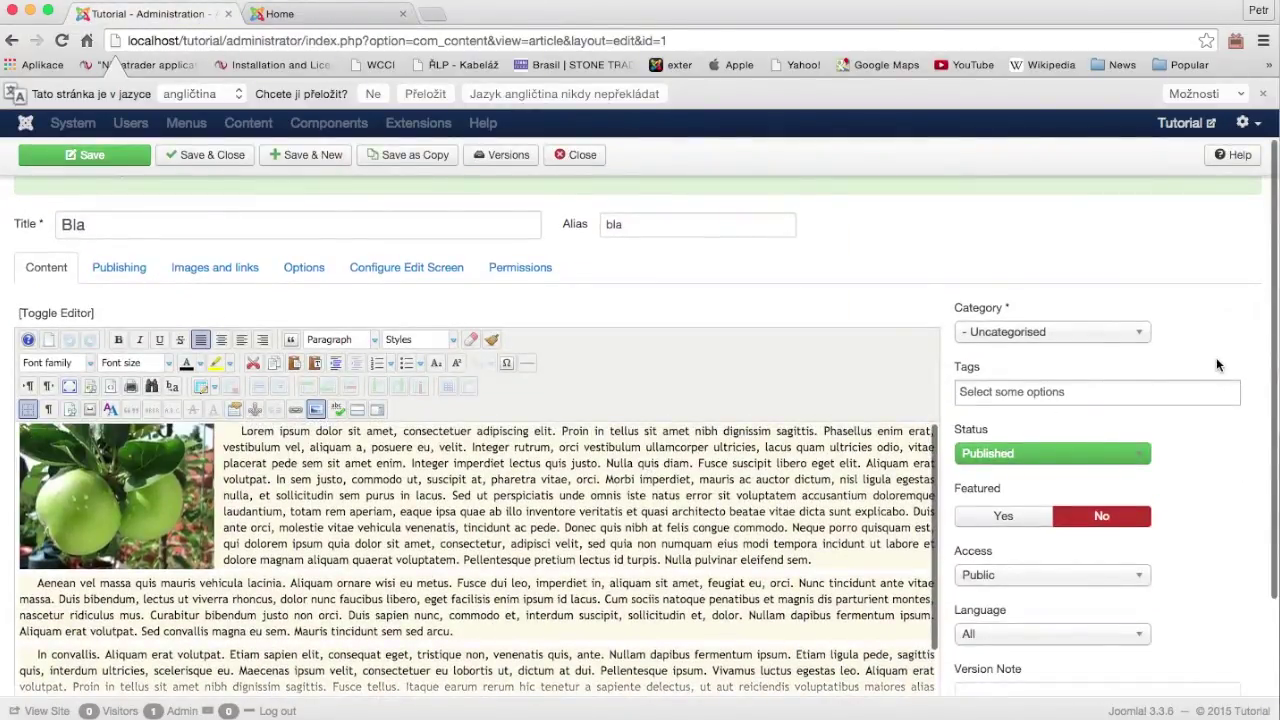
pyautogui.scroll(-2, 1217, 354)
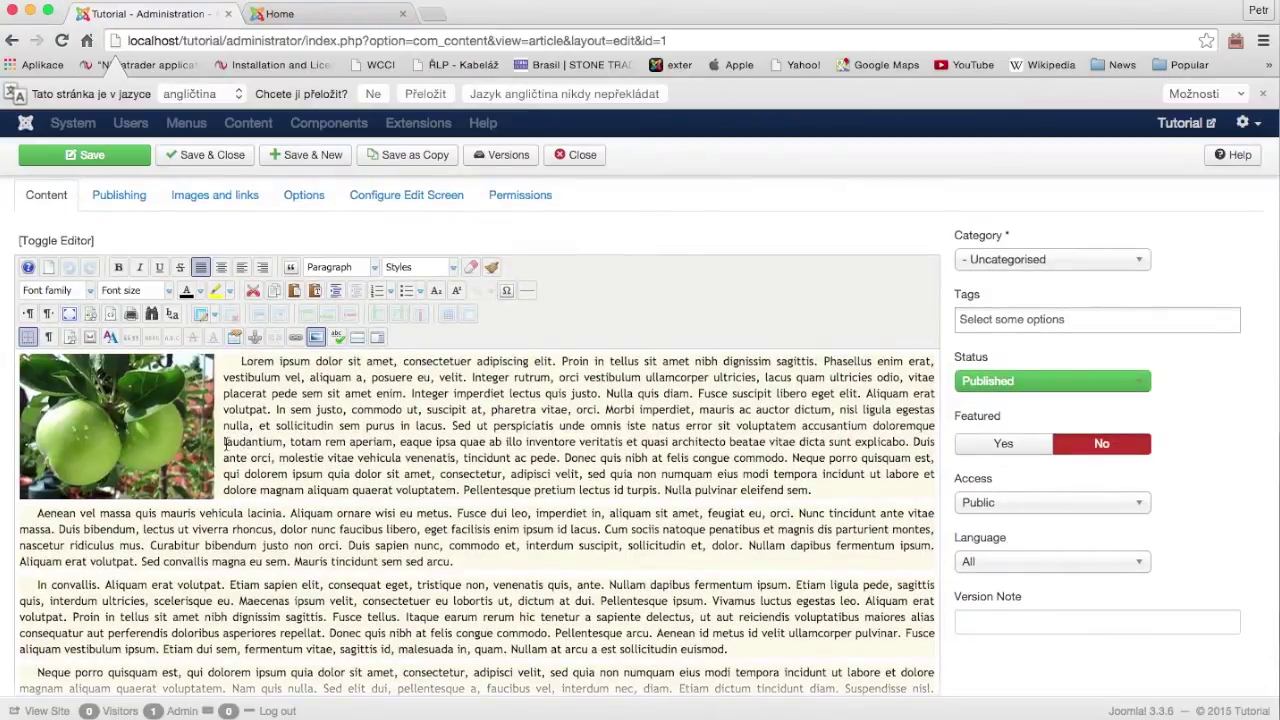
pyautogui.click(77, 418)
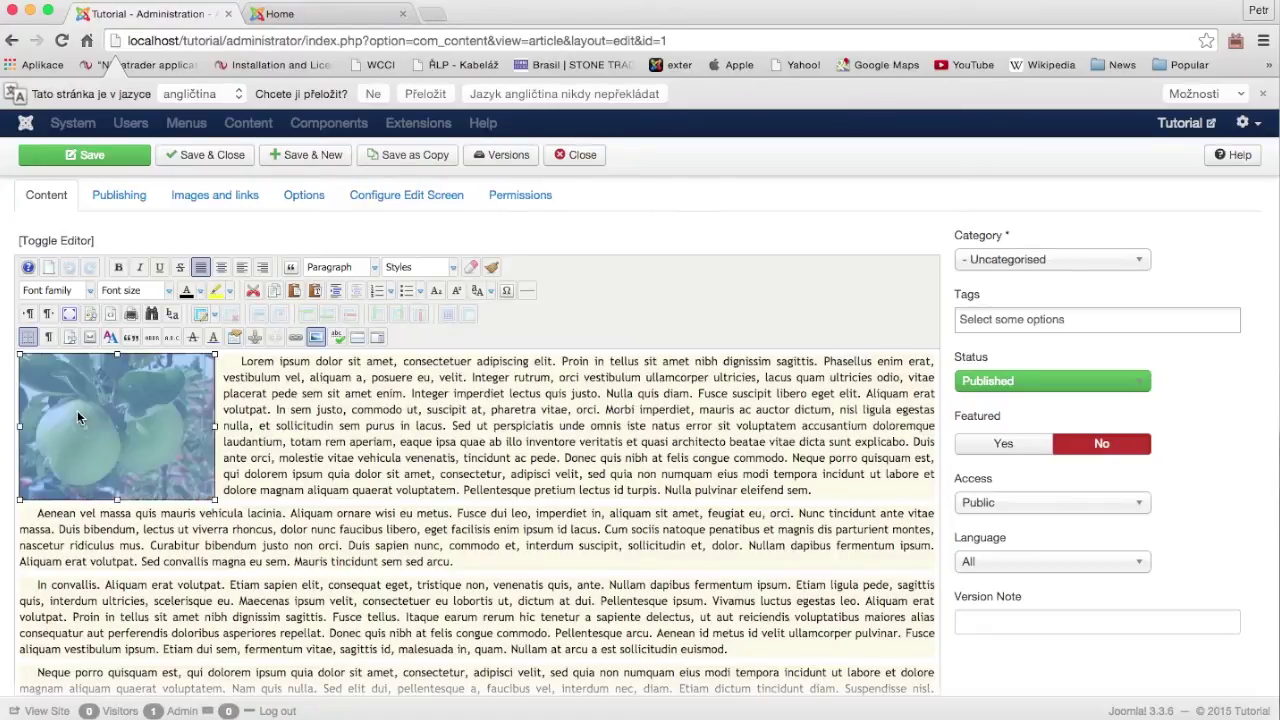
pyautogui.click(300, 343)
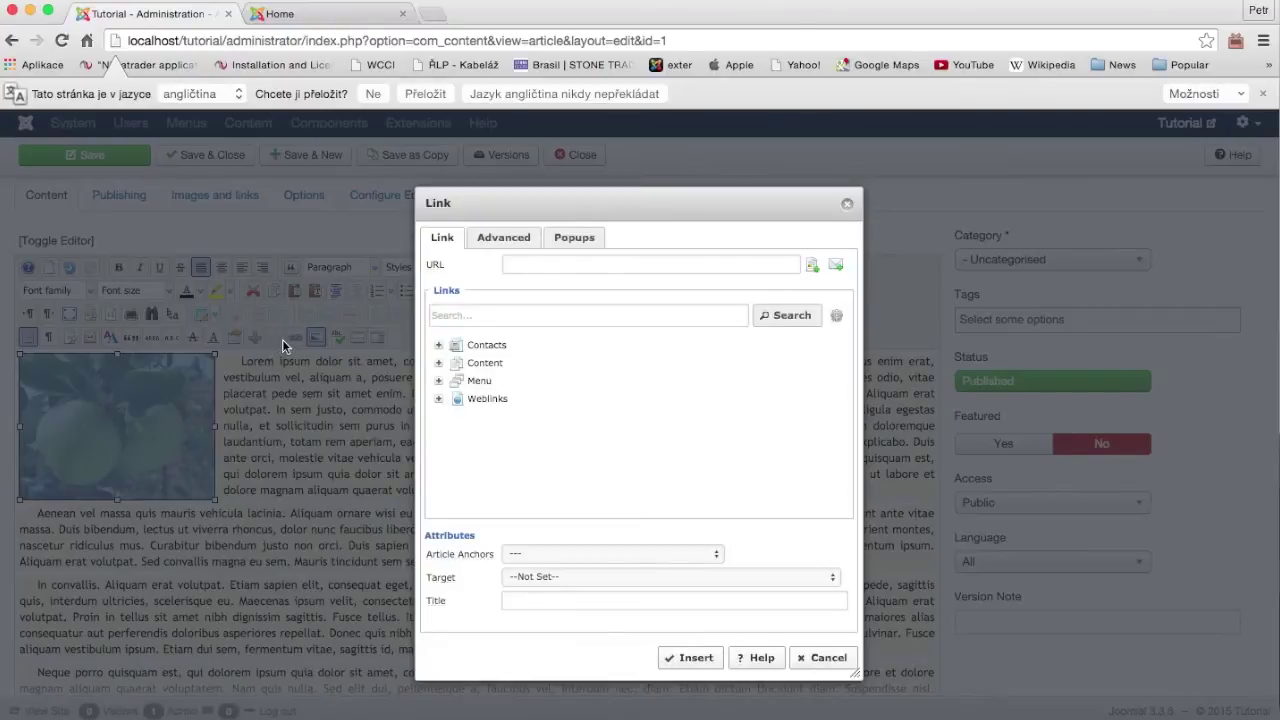
# - Set the Link URL to images/sampledata/fruitshop/apple.jpg using the file browser
pyautogui.moveTo(448, 265)
pyautogui.click(812, 265)
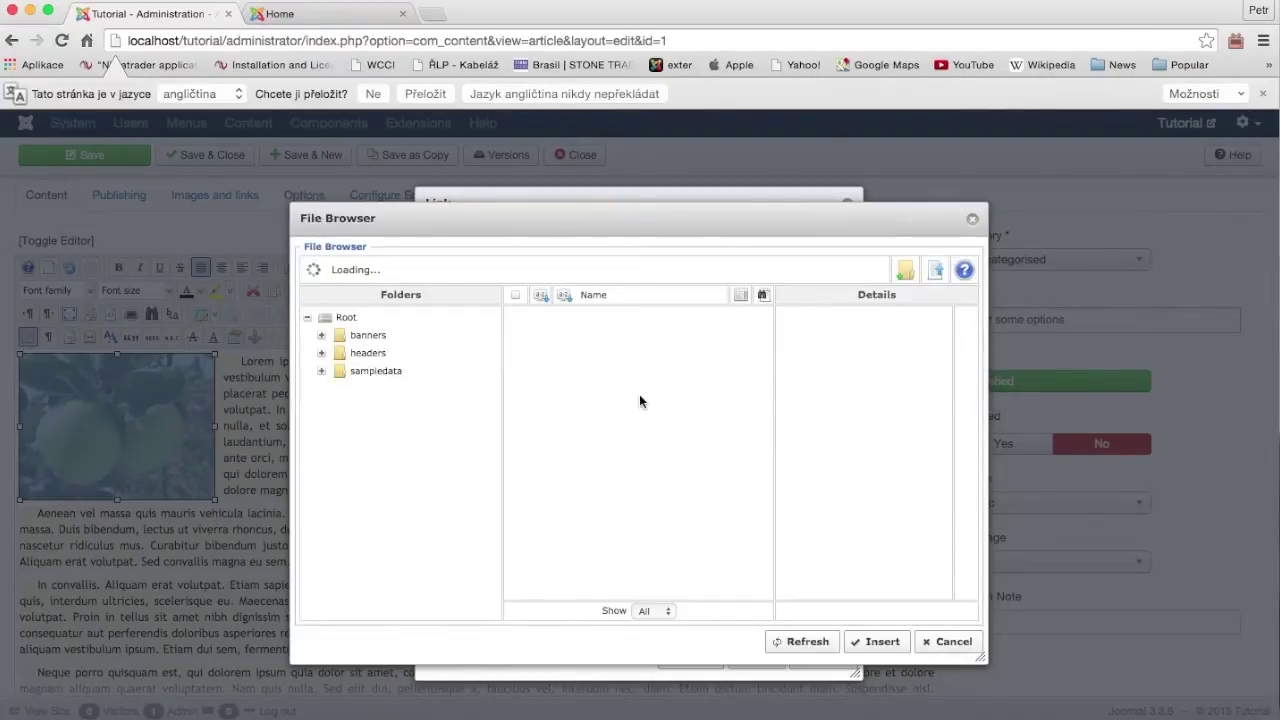
pyautogui.click(631, 363)
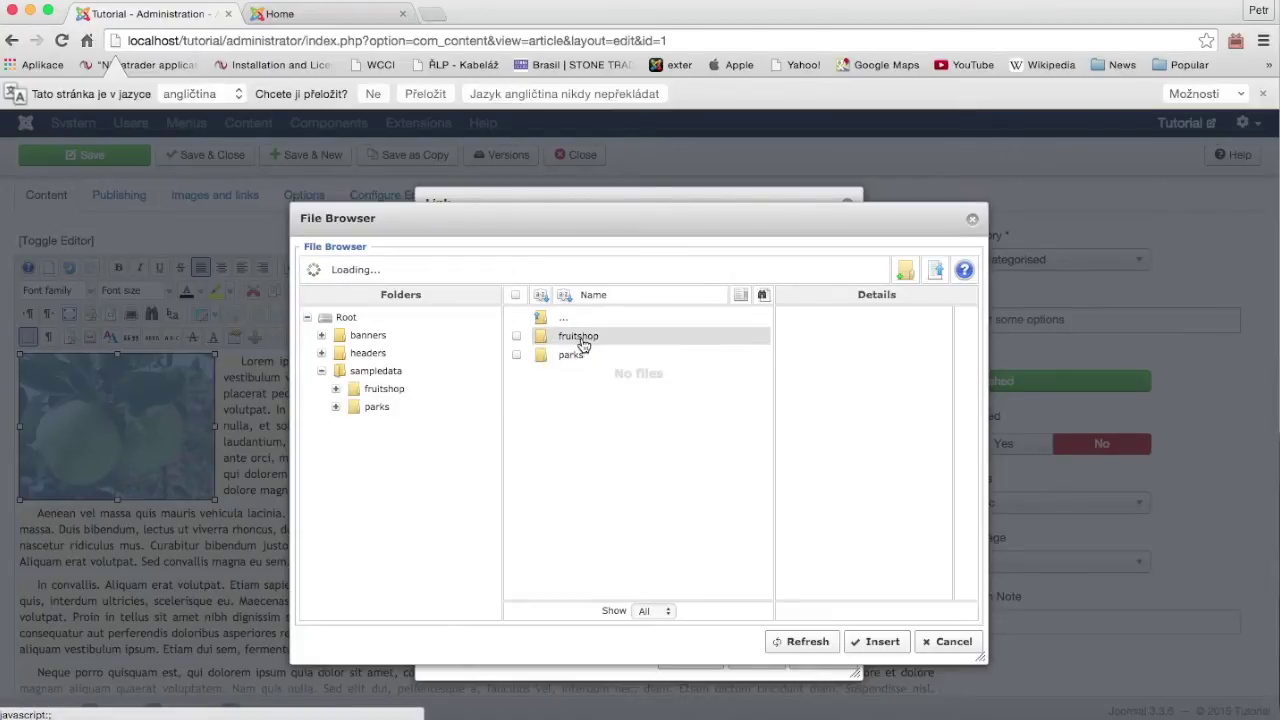
pyautogui.click(588, 342)
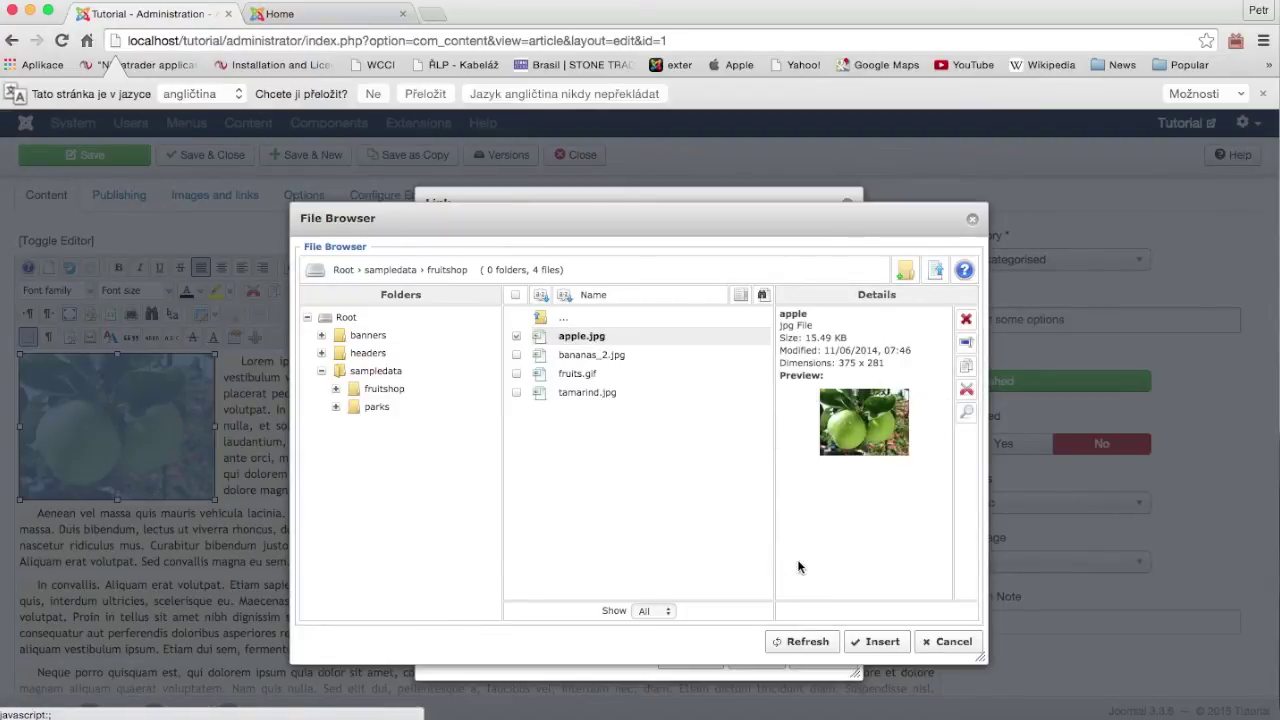
pyautogui.click(866, 644)
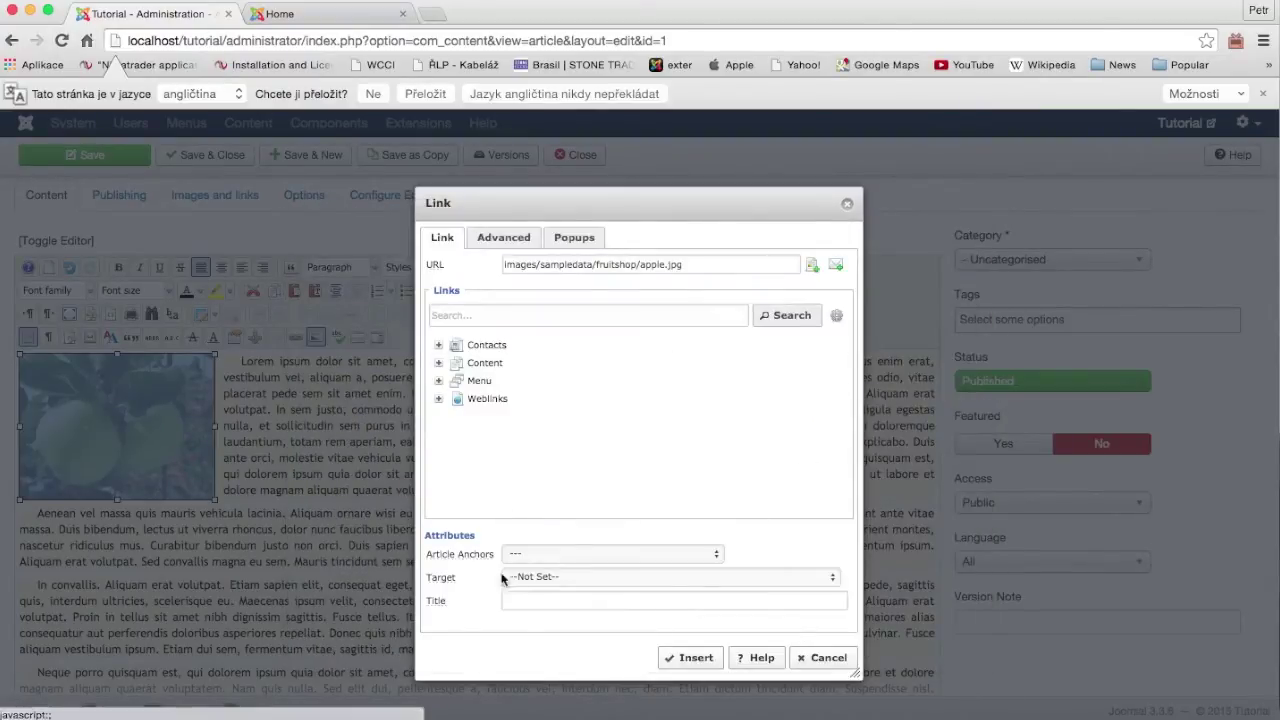
# - Set the link to open in a new window, review popup types, then close the dialog and article
pyautogui.click(566, 577)
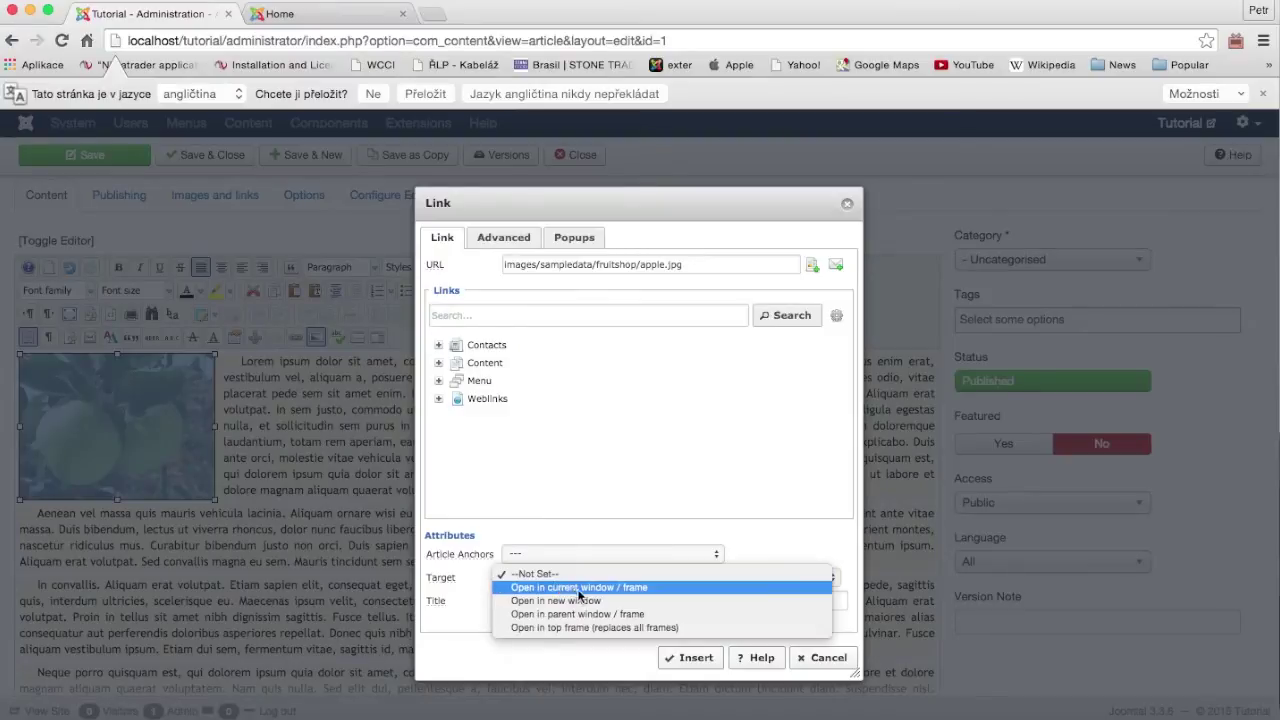
pyautogui.click(577, 600)
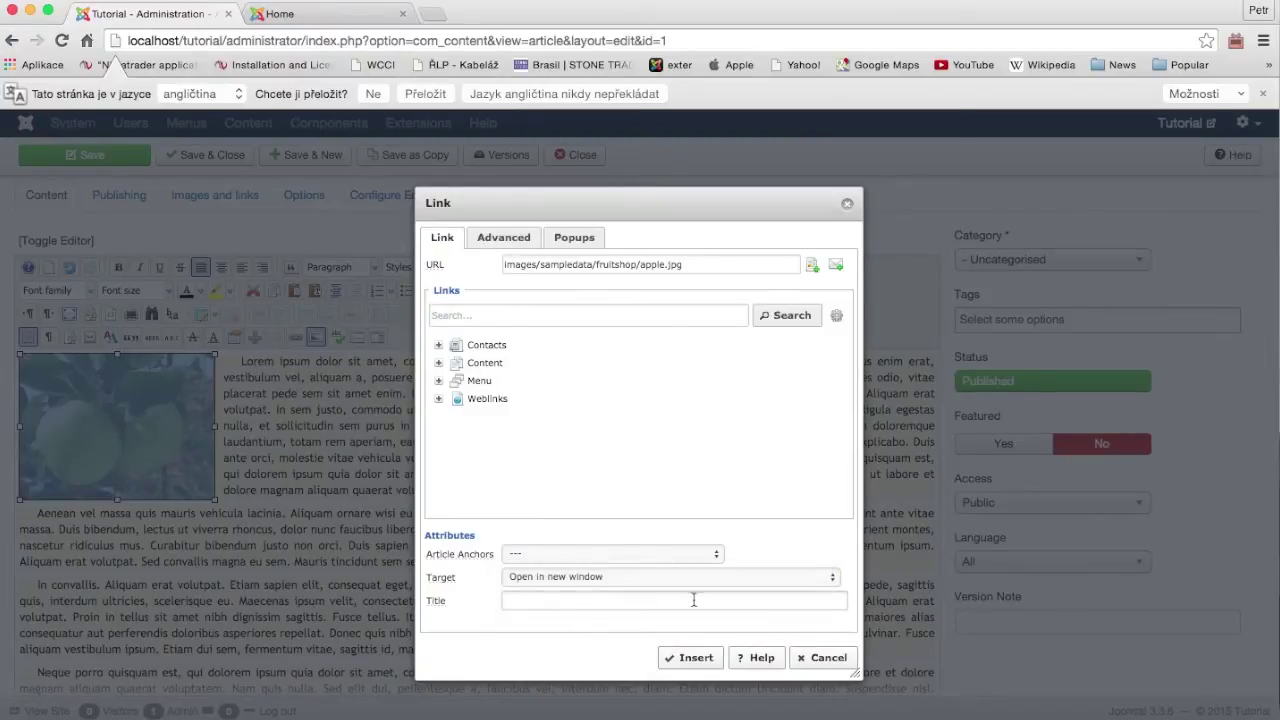
pyautogui.click(580, 241)
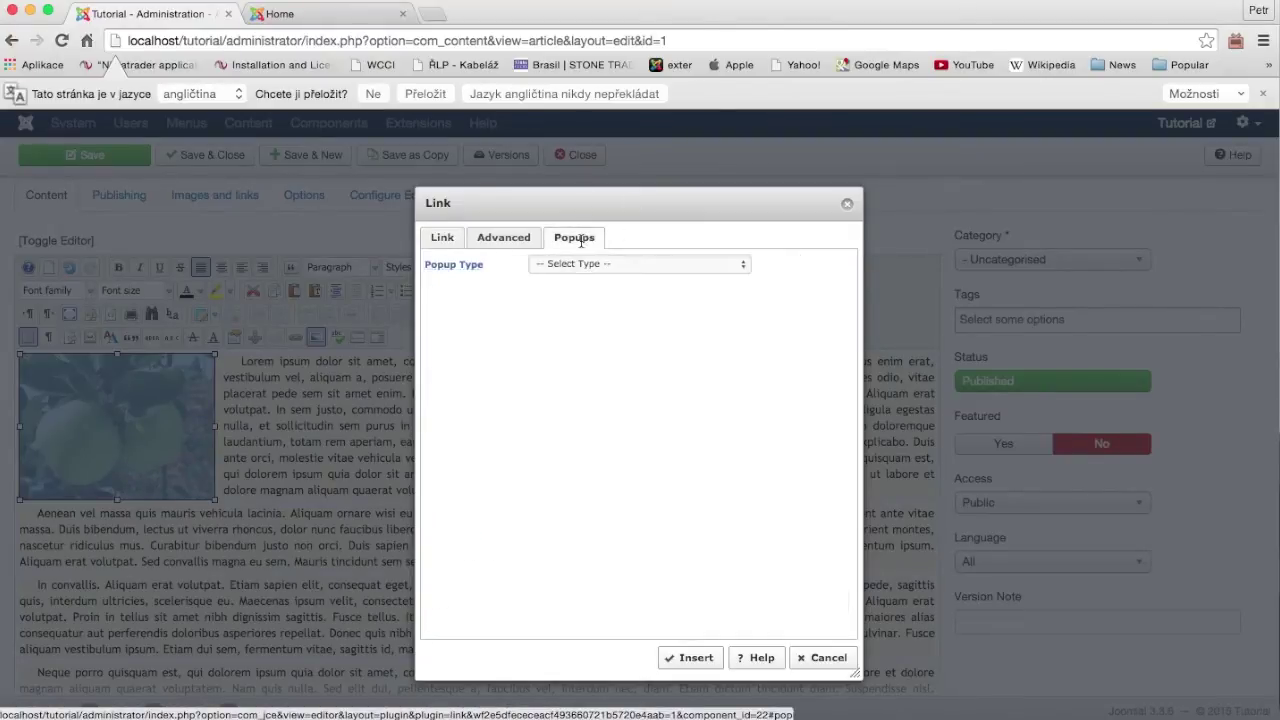
pyautogui.click(723, 263)
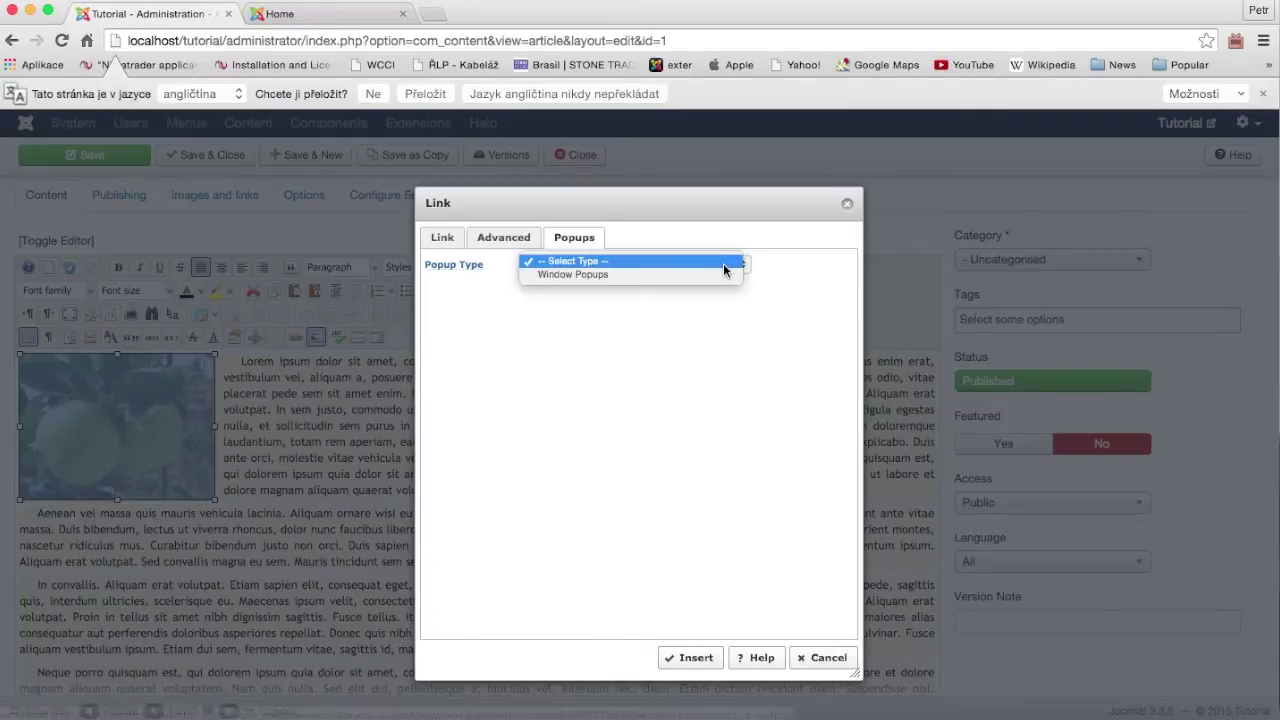
pyautogui.press('Escape')
pyautogui.click(569, 158)
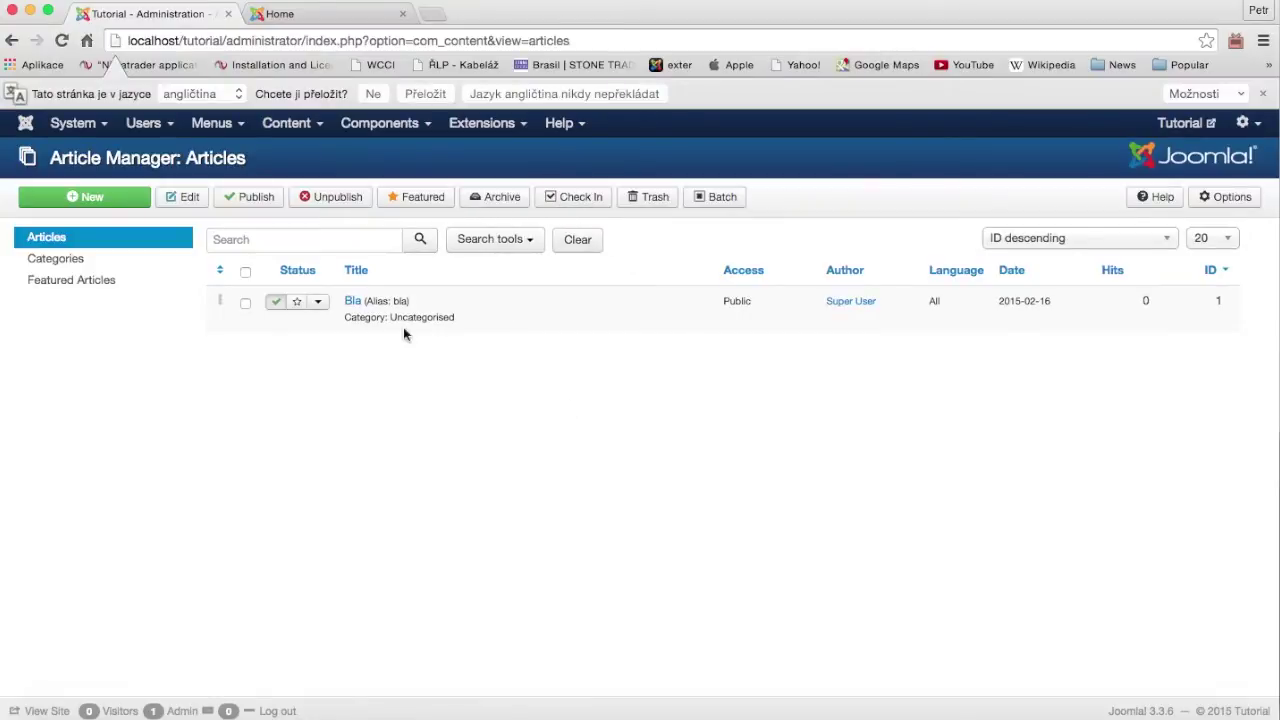
# - Show the Plugin Manager list sorted by ID, newest first
pyautogui.click(520, 137)
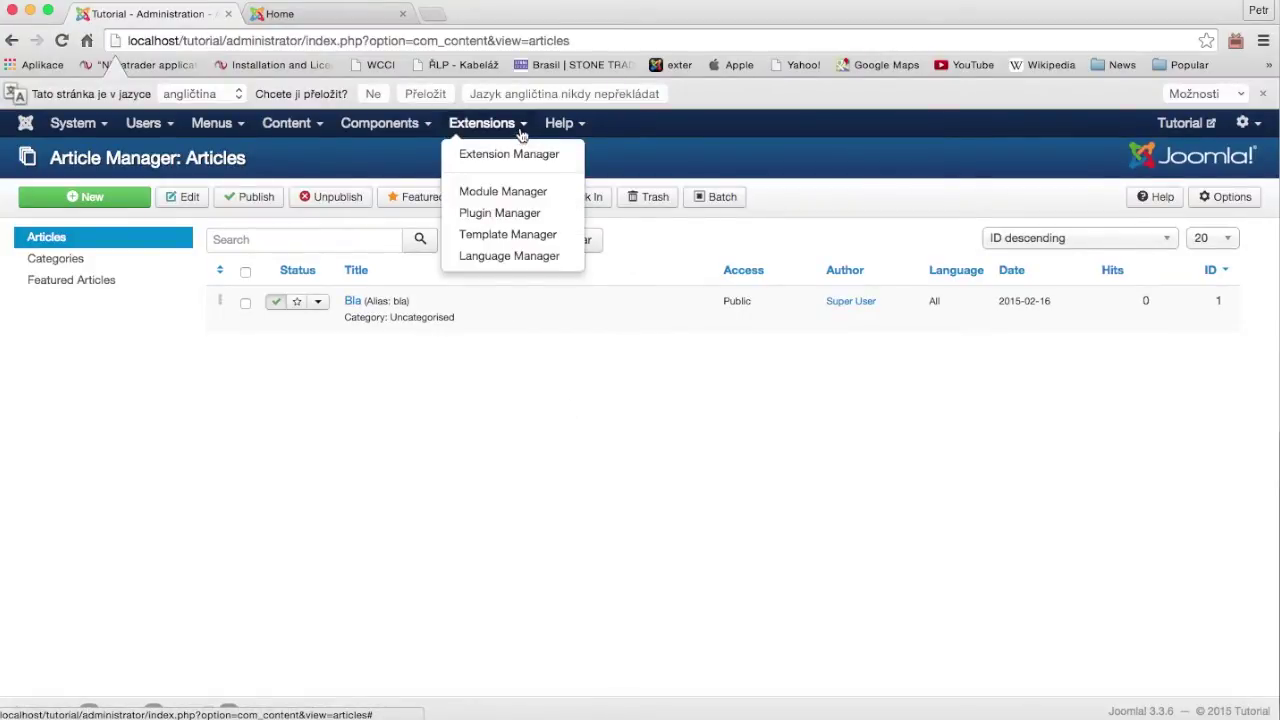
pyautogui.click(486, 218)
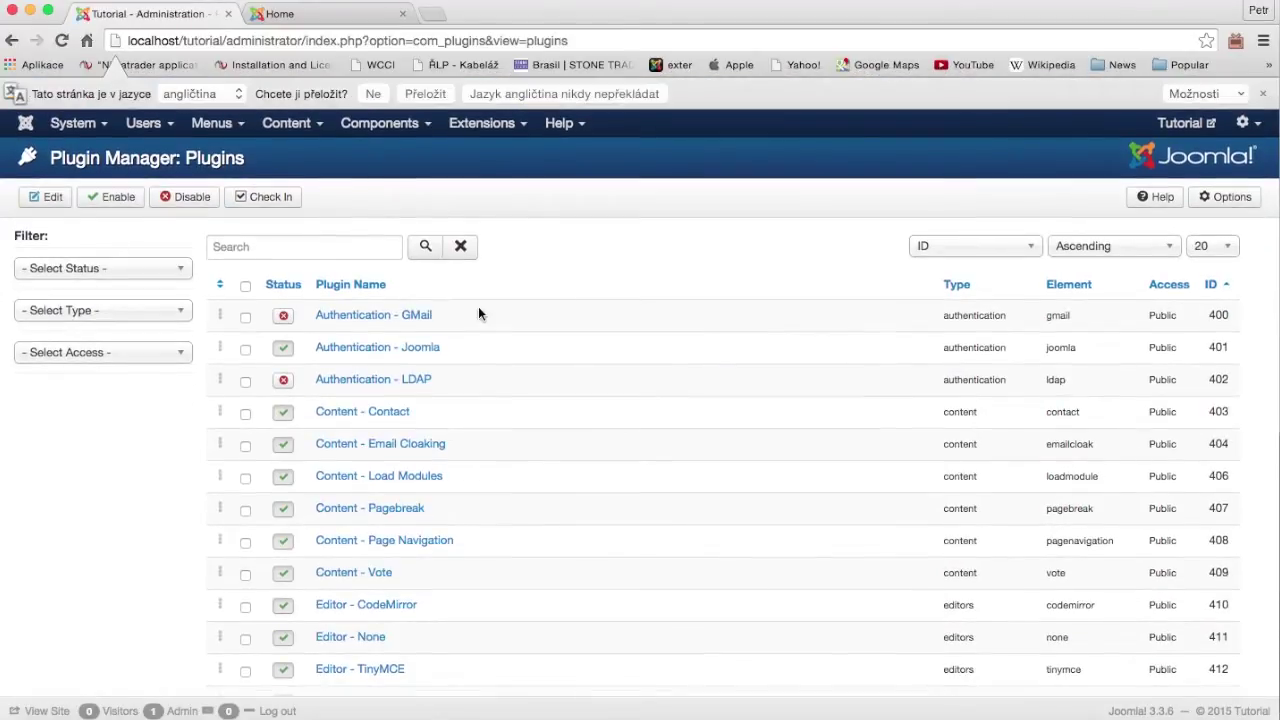
pyautogui.click(1210, 284)
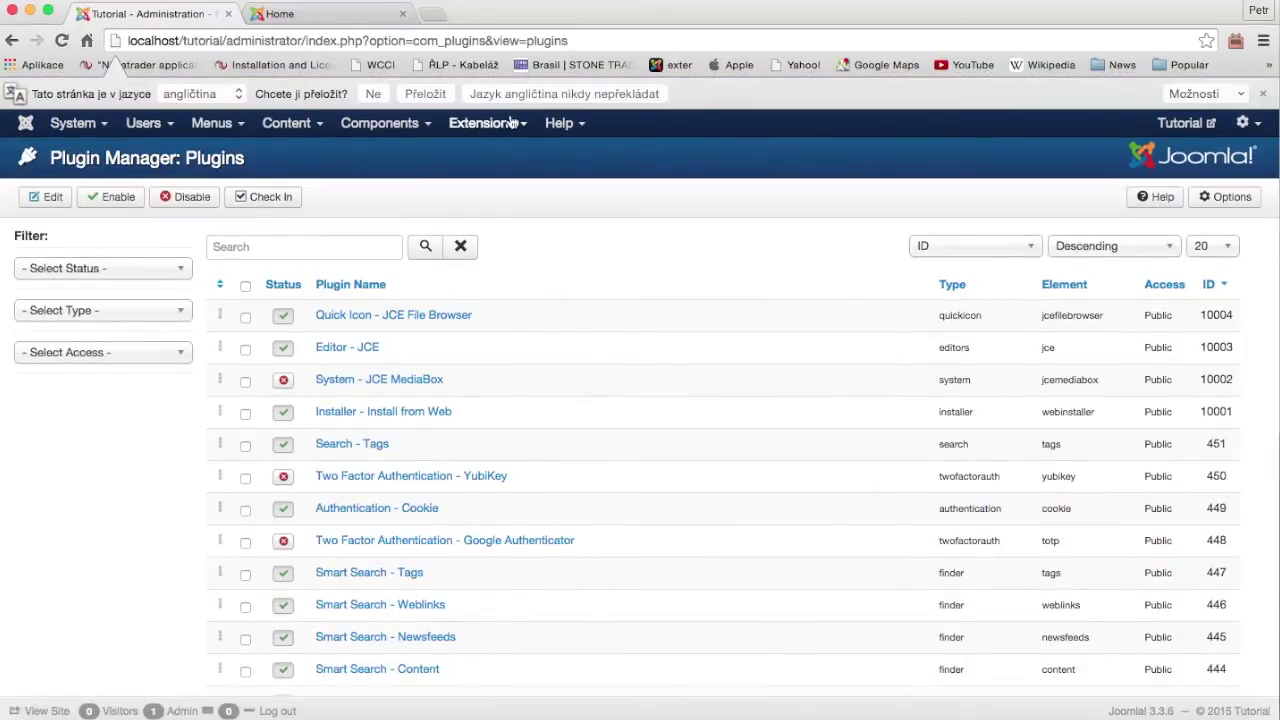
pyautogui.click(512, 123)
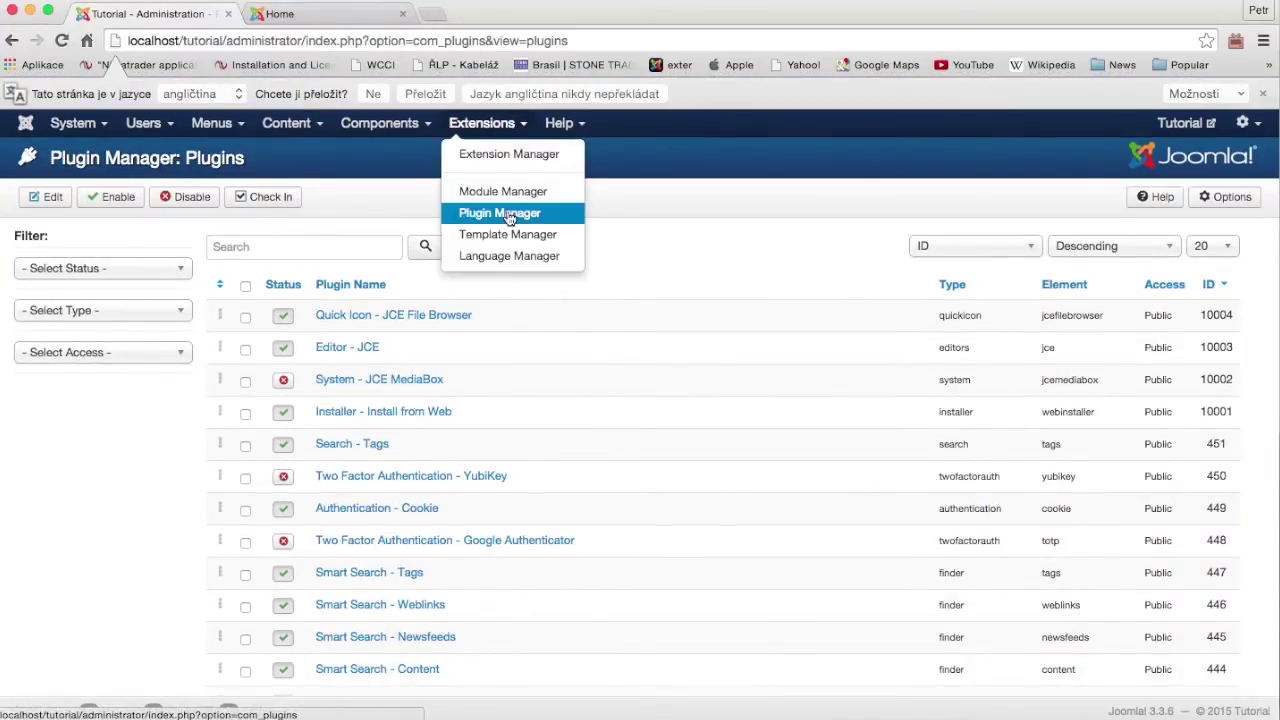
pyautogui.click(527, 126)
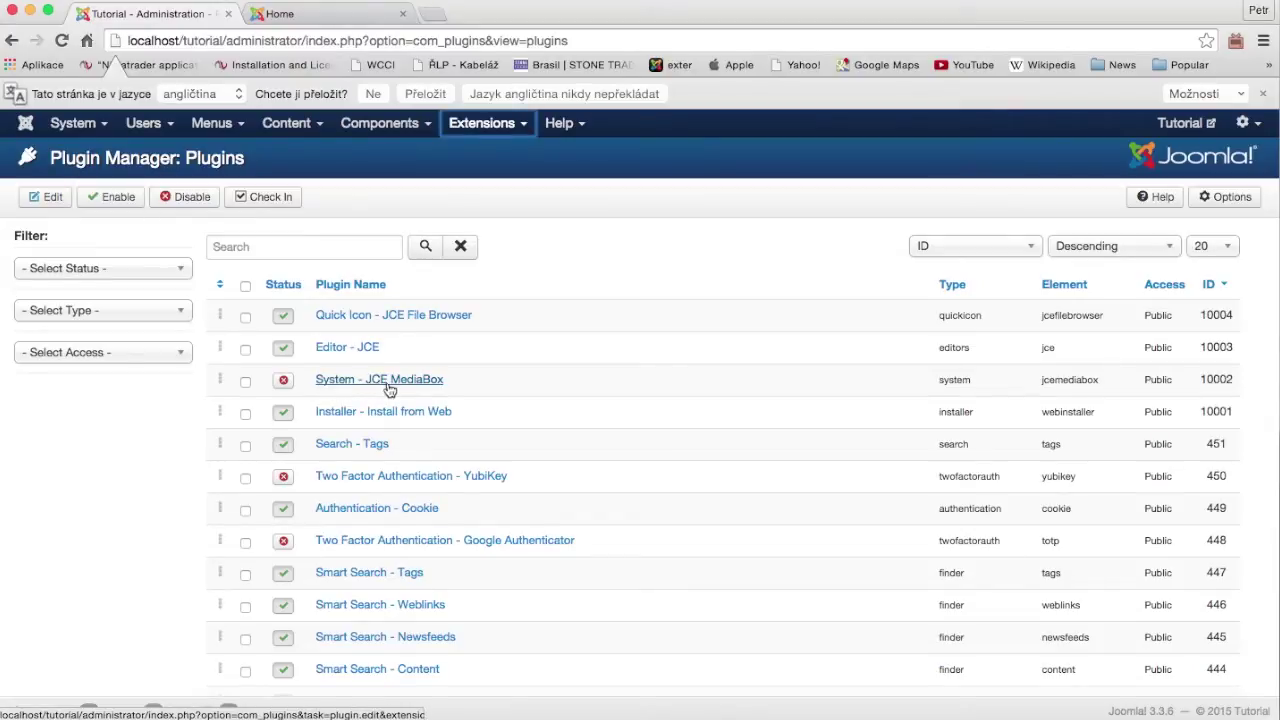
# - Enable System - JCE MediaBox and return to the Article Manager
pyautogui.click(285, 384)
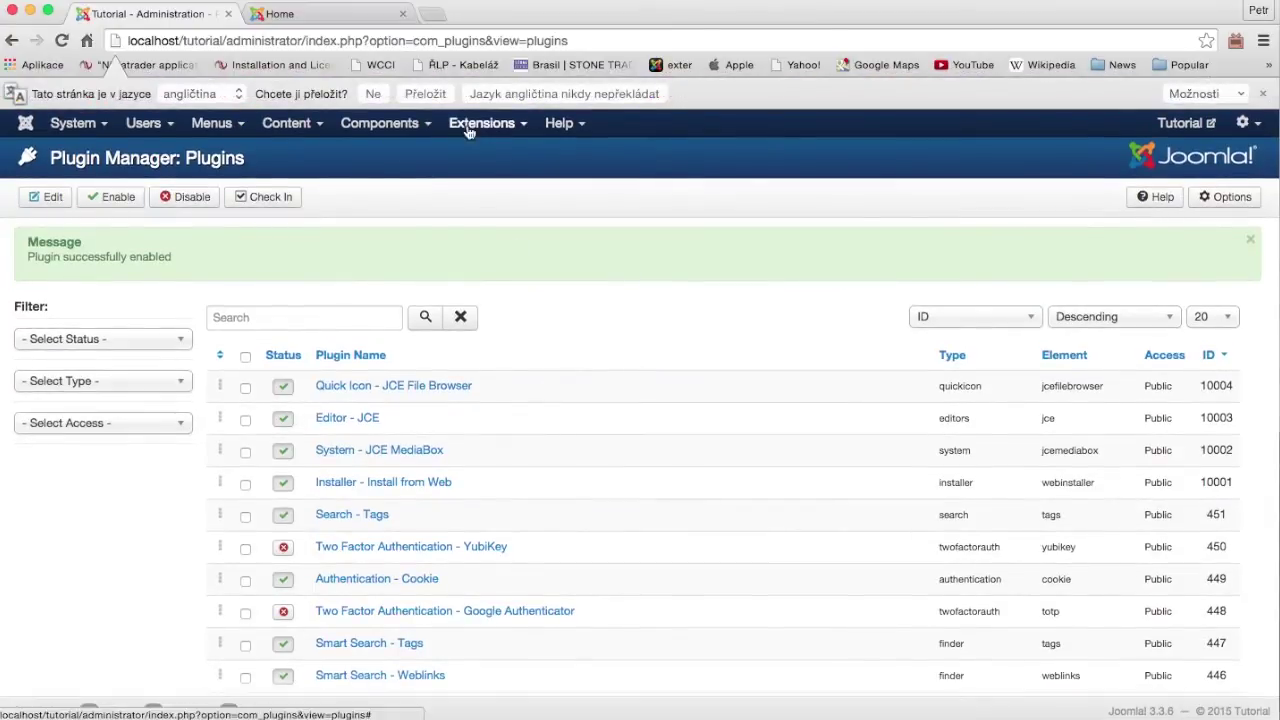
pyautogui.moveTo(497, 127)
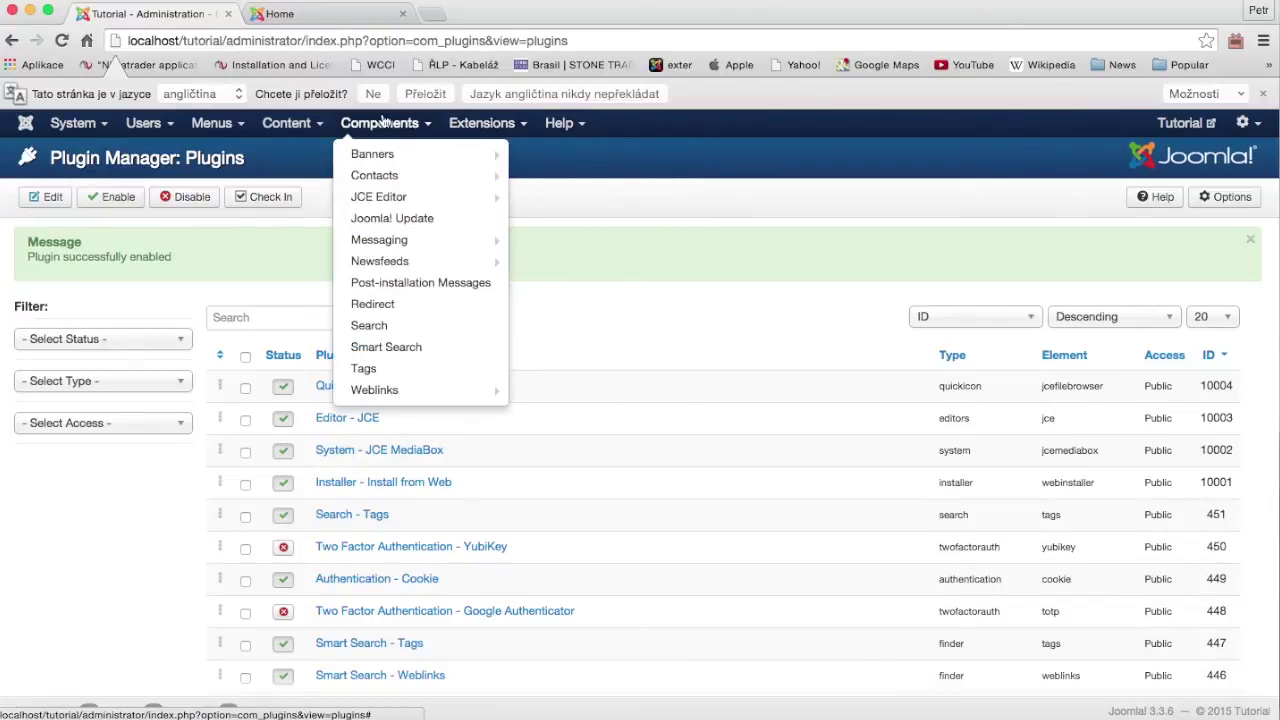
pyautogui.moveTo(296, 125)
pyautogui.click(300, 146)
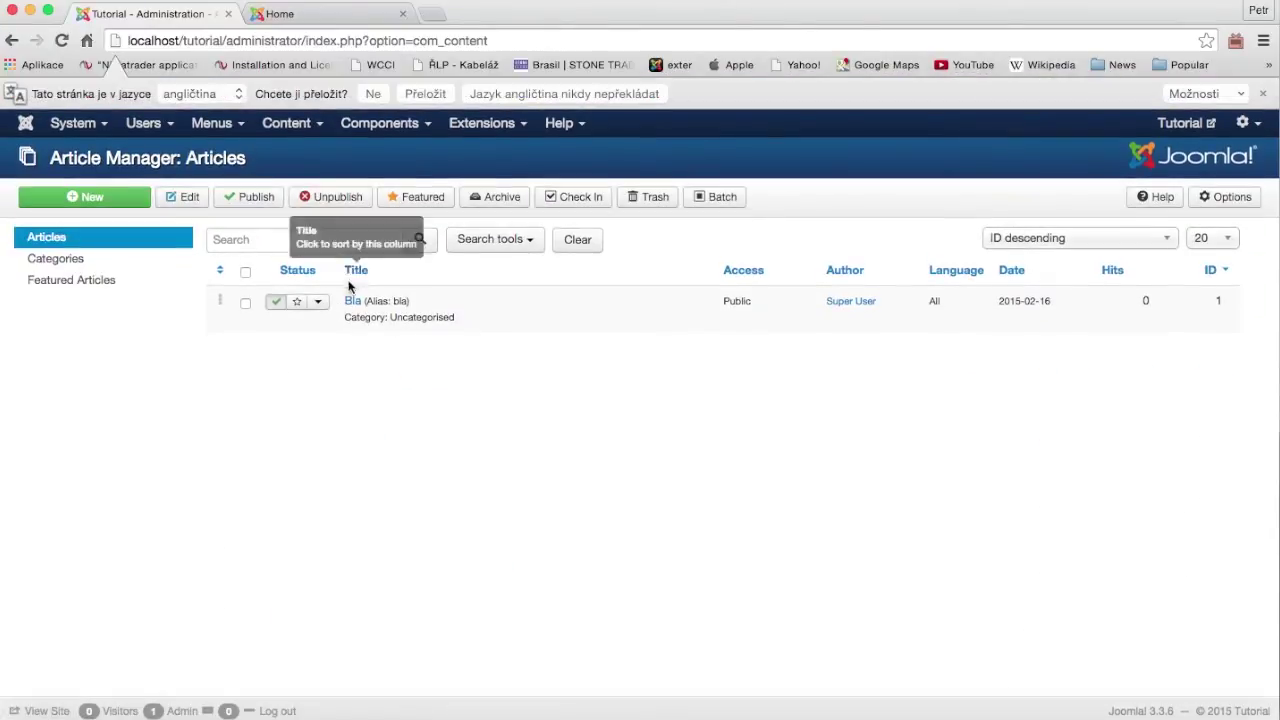
# - In article Bla, give the apple image's link a JCE MediaBox Popups popup titled Test
pyautogui.click(350, 300)
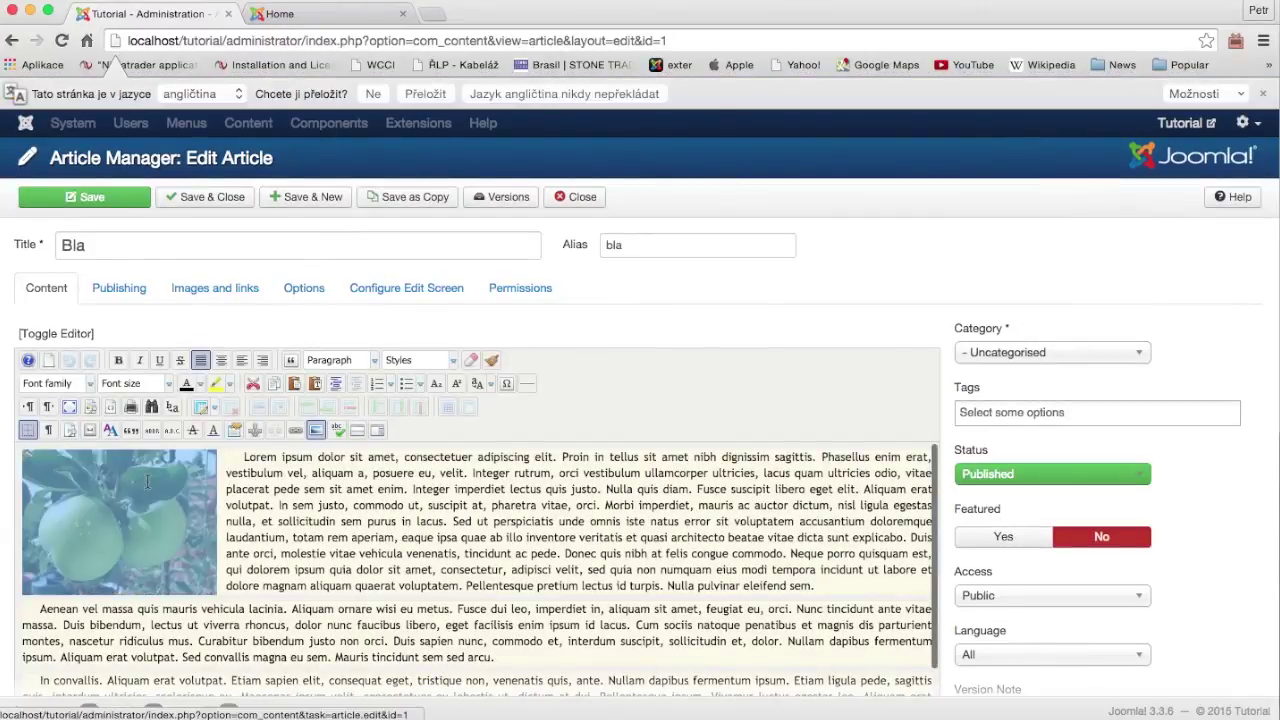
pyautogui.click(70, 470)
pyautogui.click(296, 431)
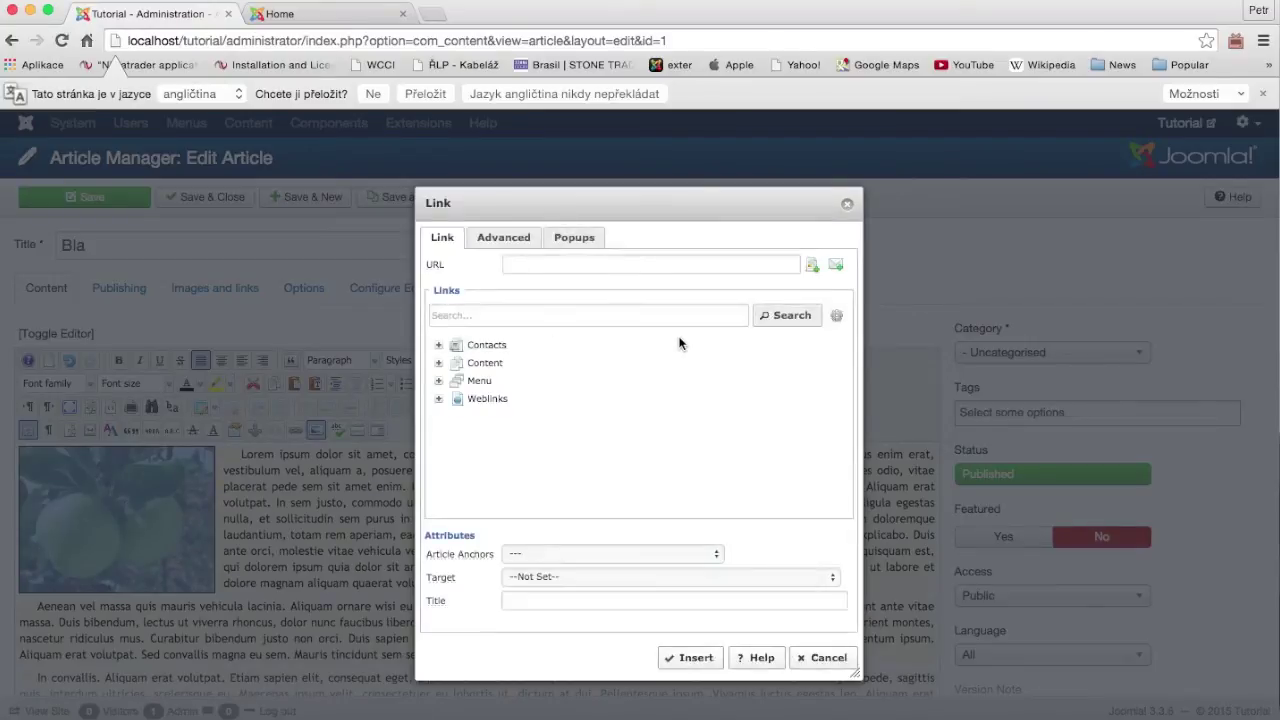
pyautogui.click(575, 240)
pyautogui.click(591, 263)
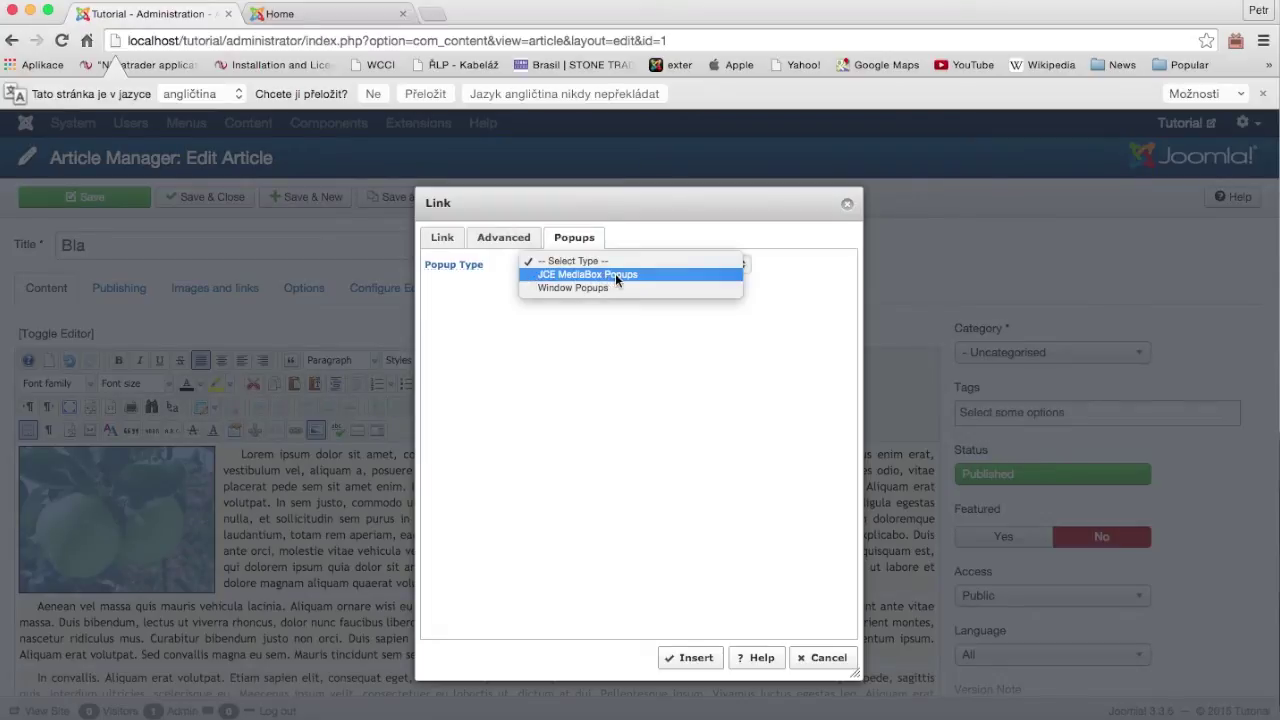
pyautogui.click(615, 274)
pyautogui.click(614, 287)
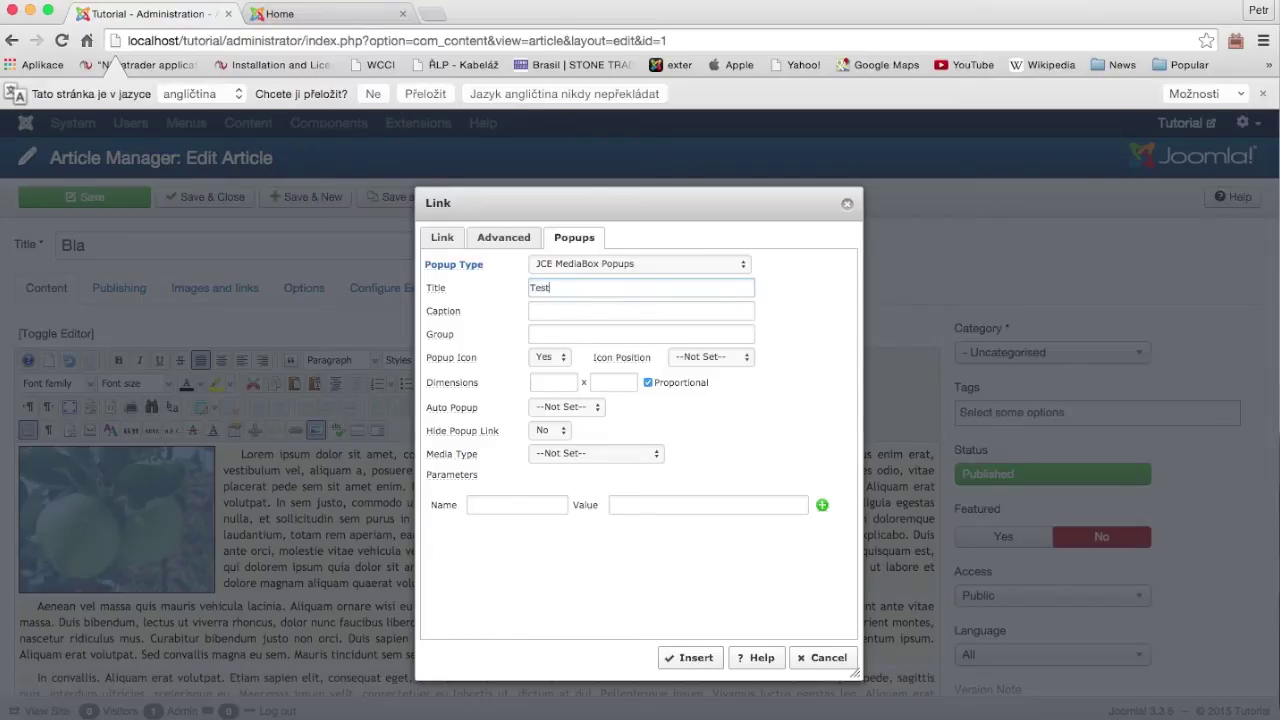
# - Enter the popup caption 'This my caption' and move to the Group field
pyautogui.click(594, 311)
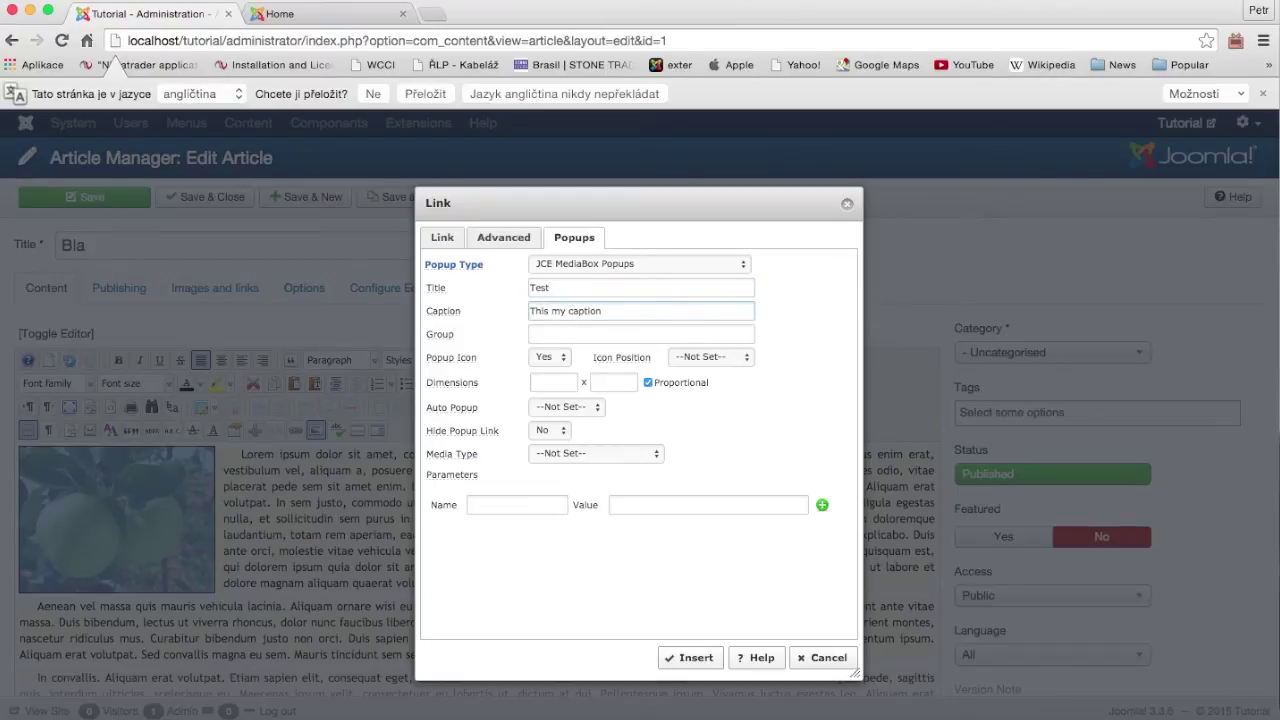
pyautogui.moveTo(446, 334)
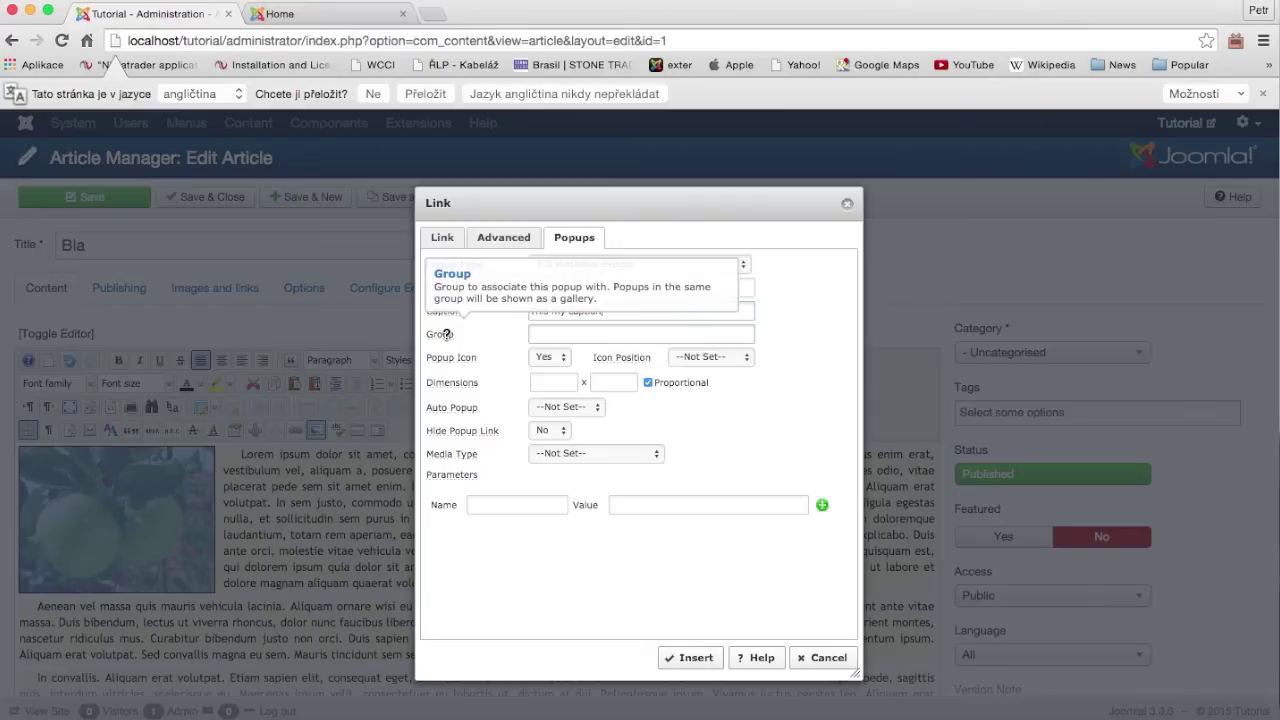
pyautogui.click(578, 339)
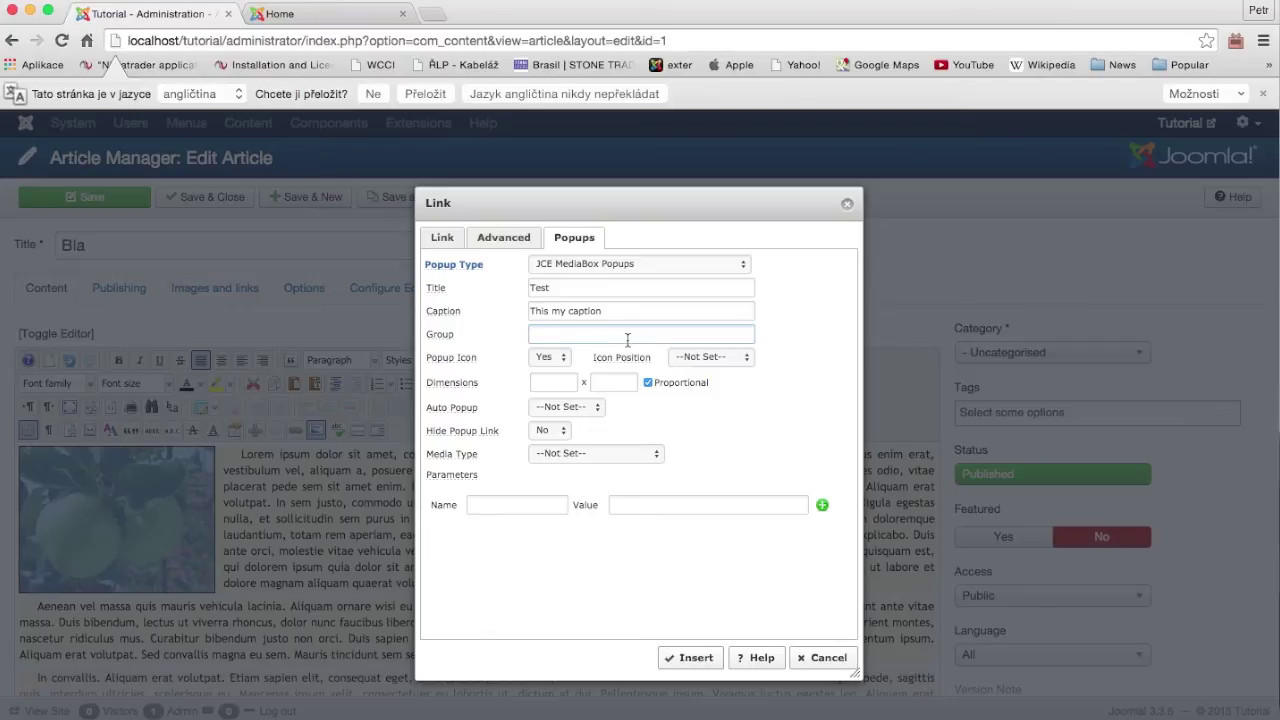
# - On the Link tab, set the URL to apple.jpg from the fruitshop folder
pyautogui.click(442, 240)
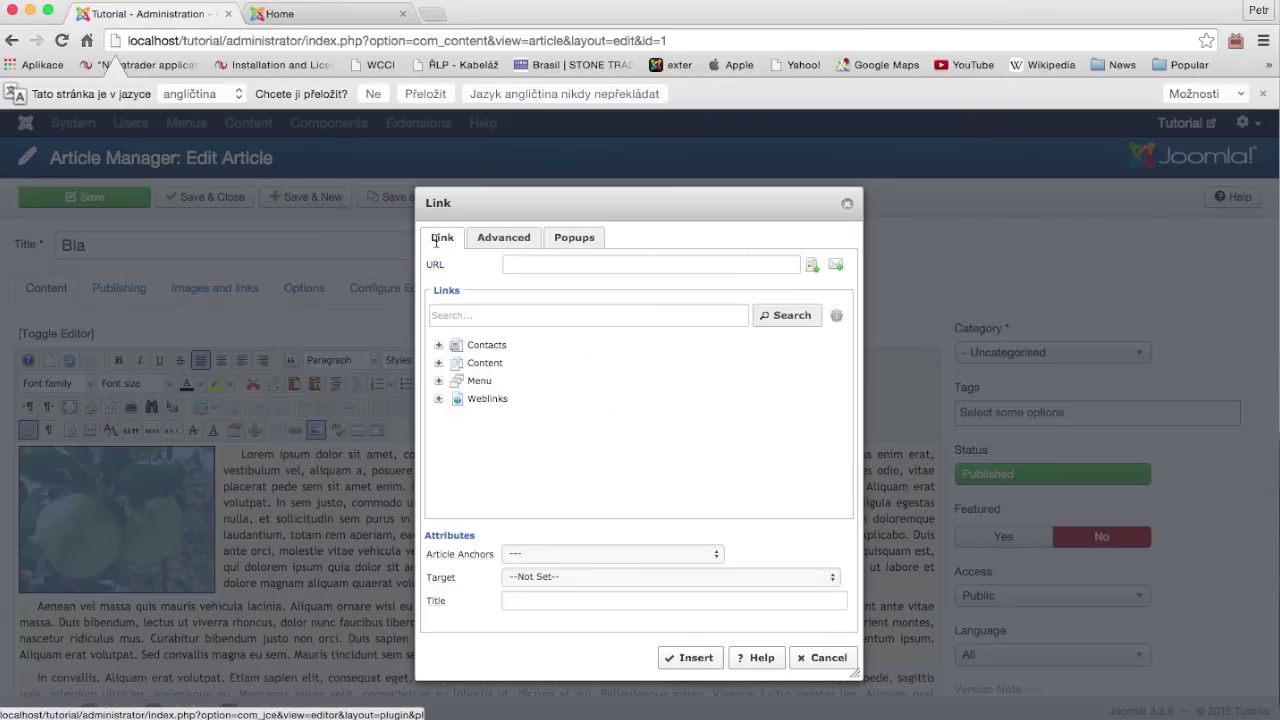
pyautogui.click(811, 266)
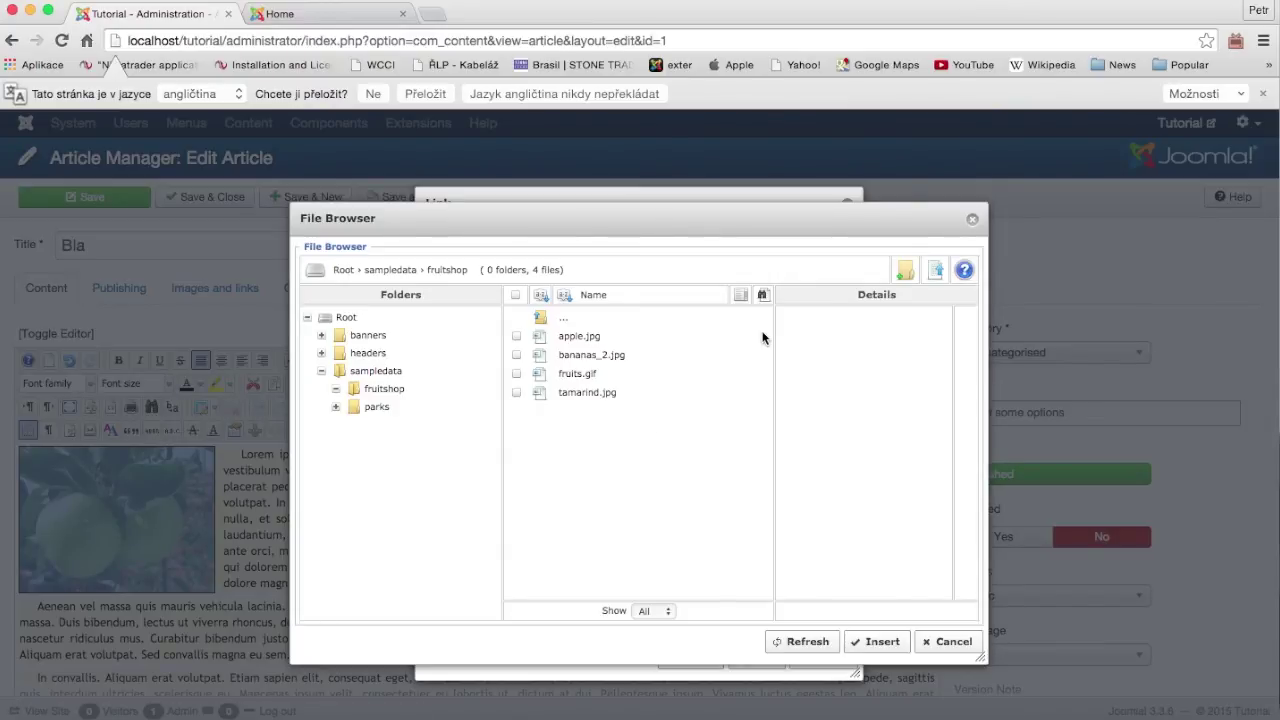
pyautogui.click(584, 343)
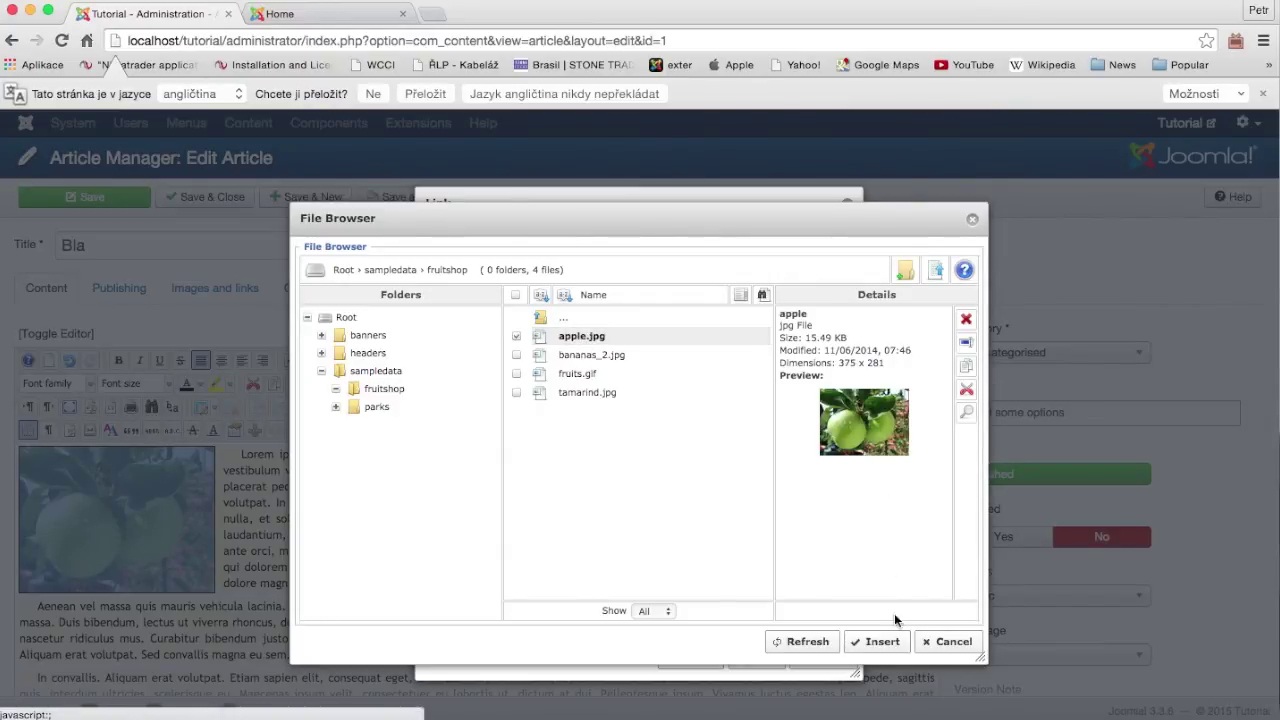
pyautogui.click(886, 645)
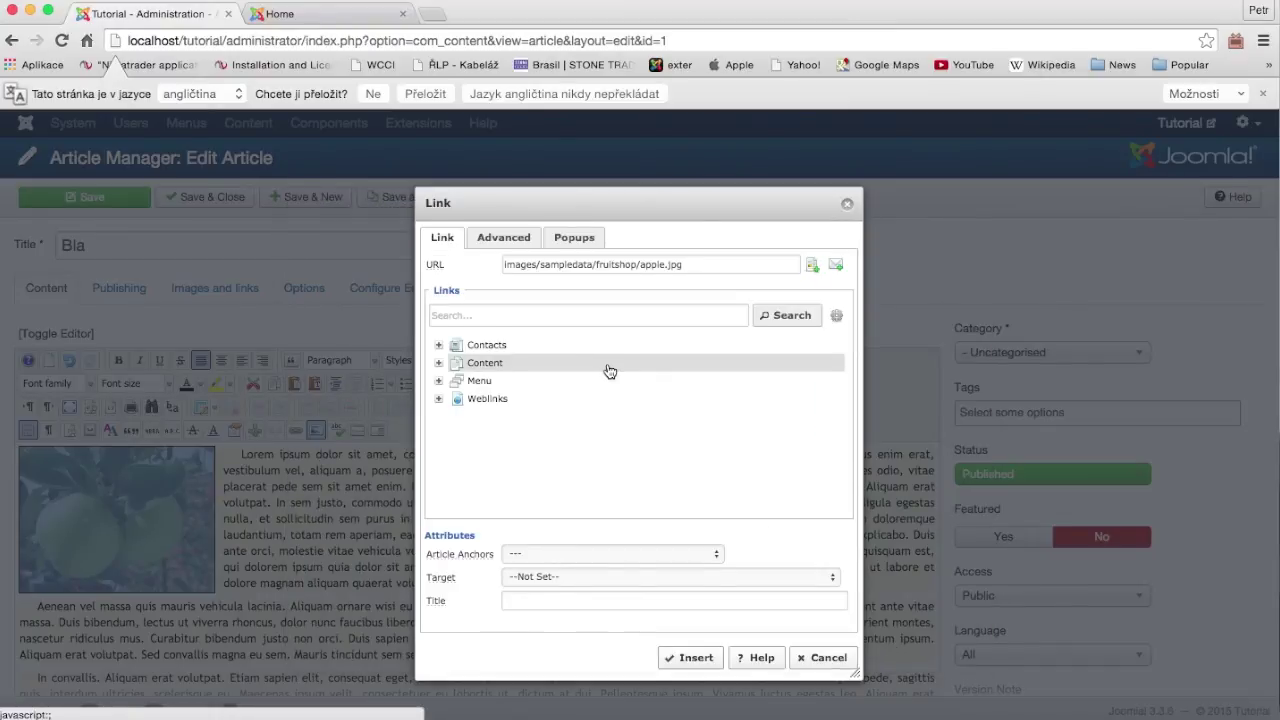
# - Set Target to Open in new window, apply the link, and save article Bla
pyautogui.scroll(-1, 650, 340)
pyautogui.click(638, 558)
pyautogui.click(629, 579)
pyautogui.scroll(-1, 695, 462)
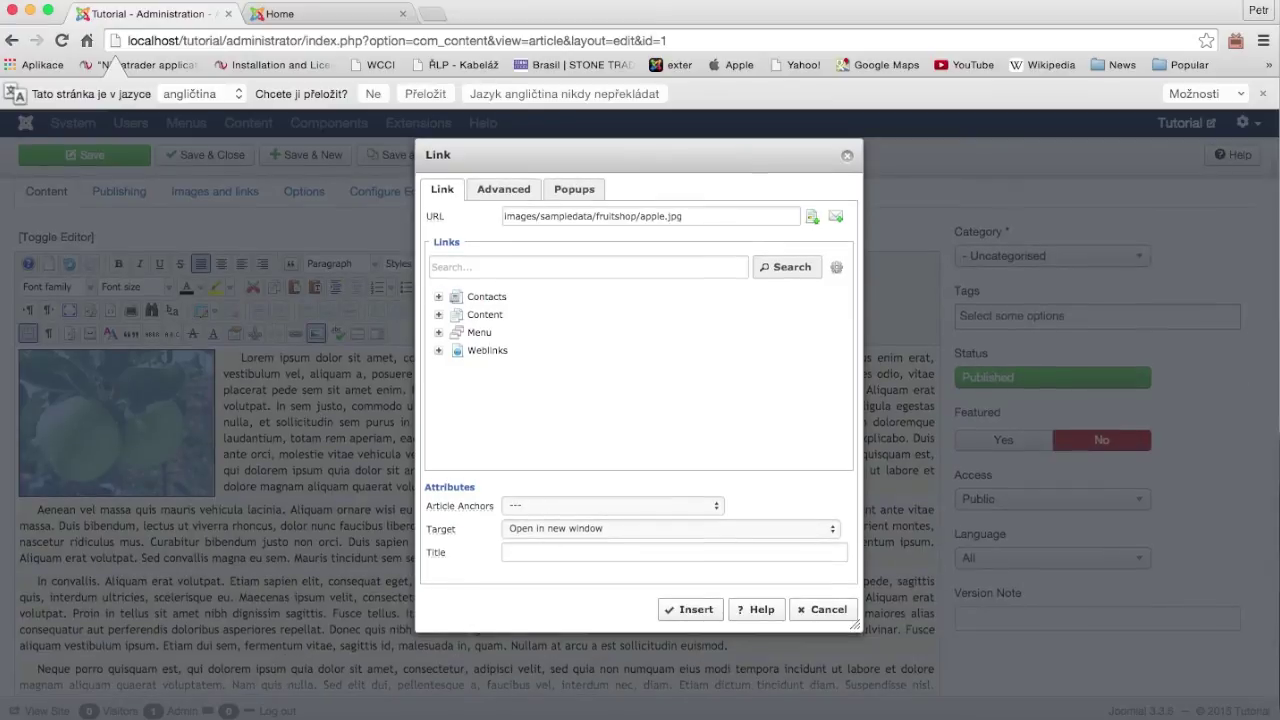
pyautogui.click(681, 612)
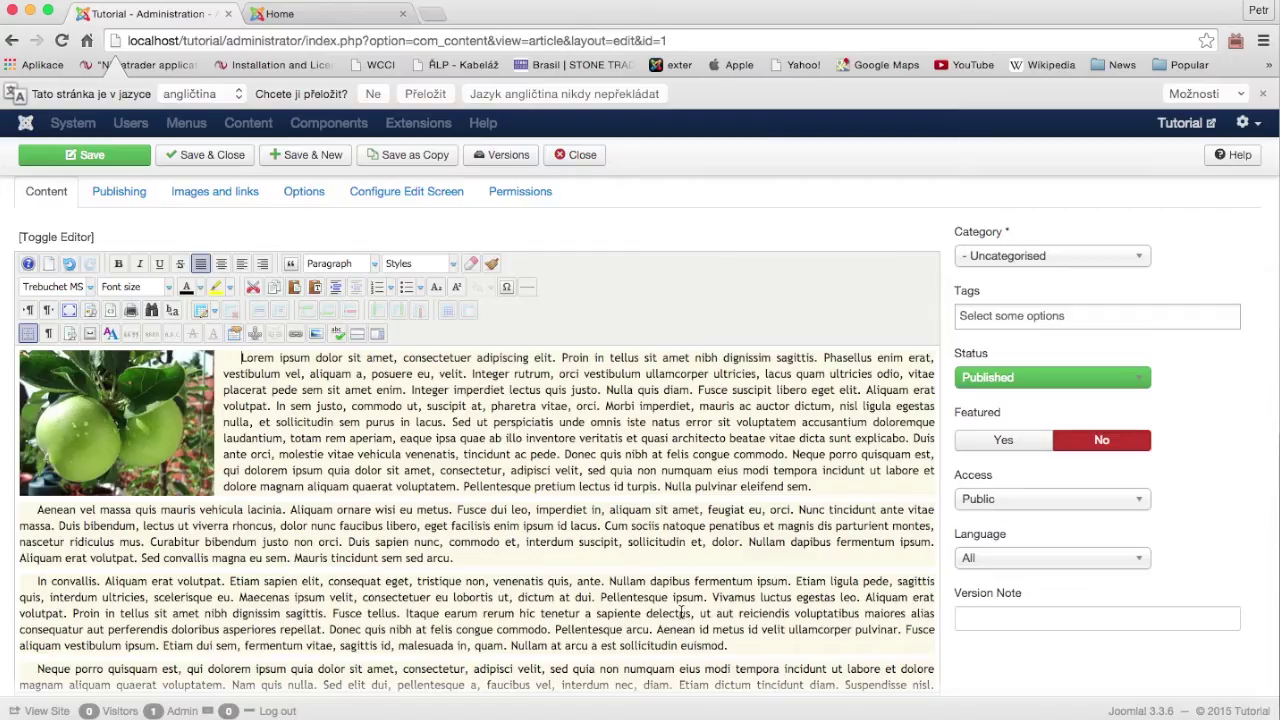
pyautogui.click(86, 152)
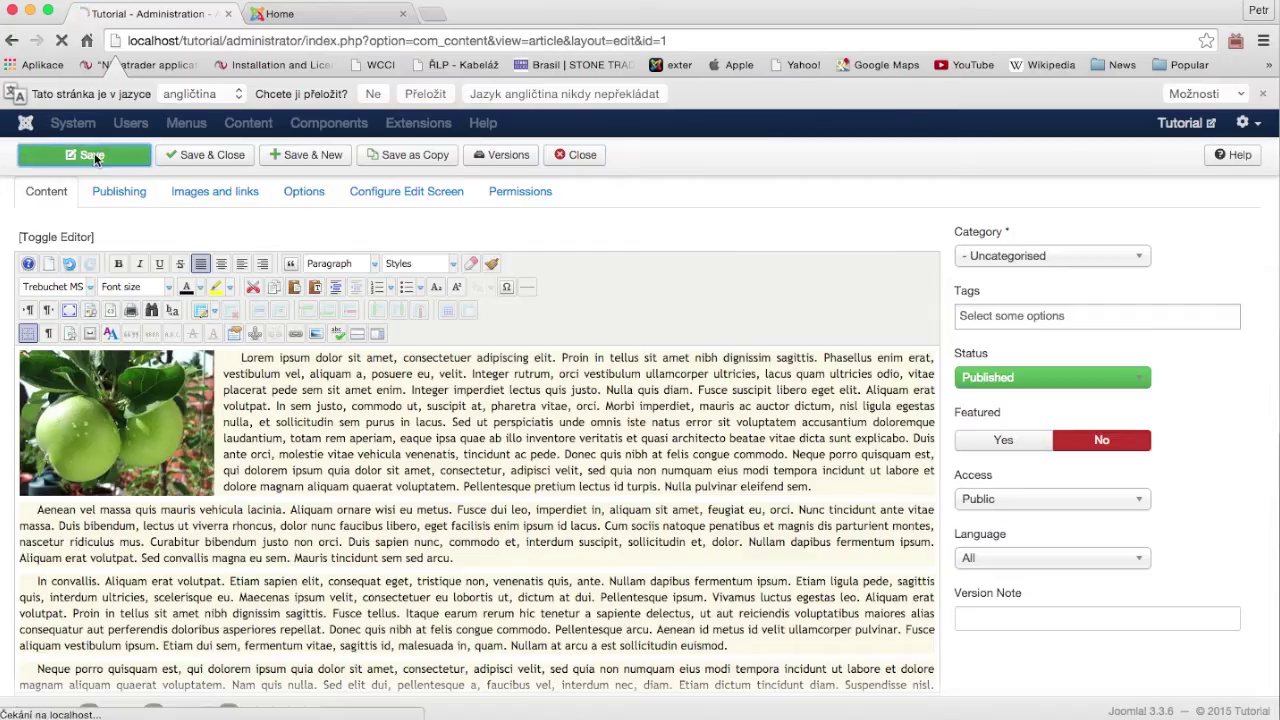
# - Reload the front-end page, open the apple image's lightbox, then close it
pyautogui.click(301, 15)
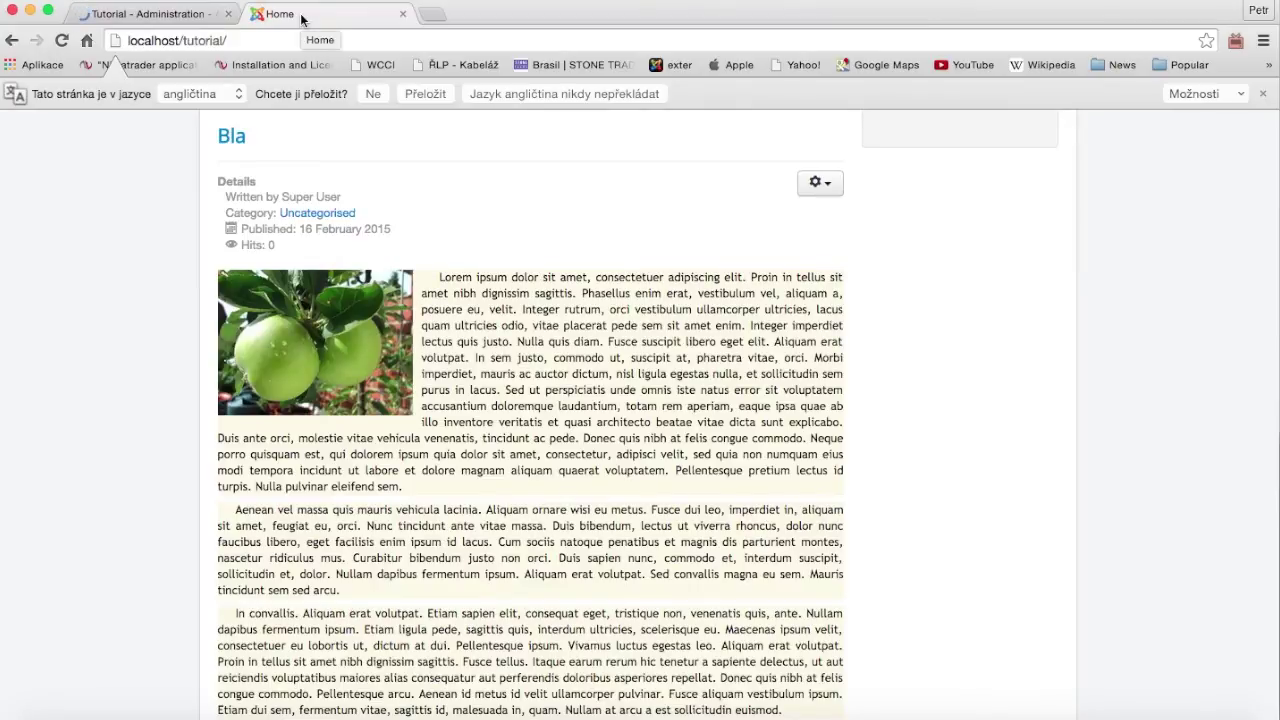
pyautogui.click(61, 40)
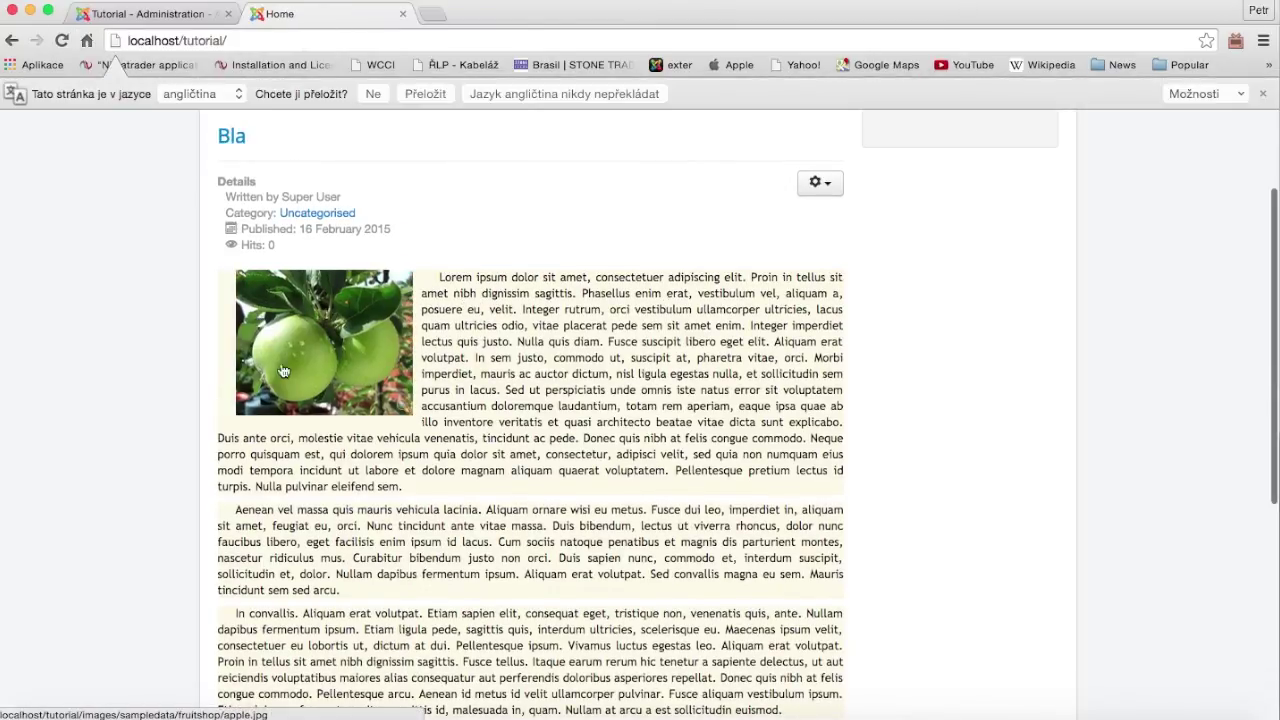
pyautogui.click(355, 339)
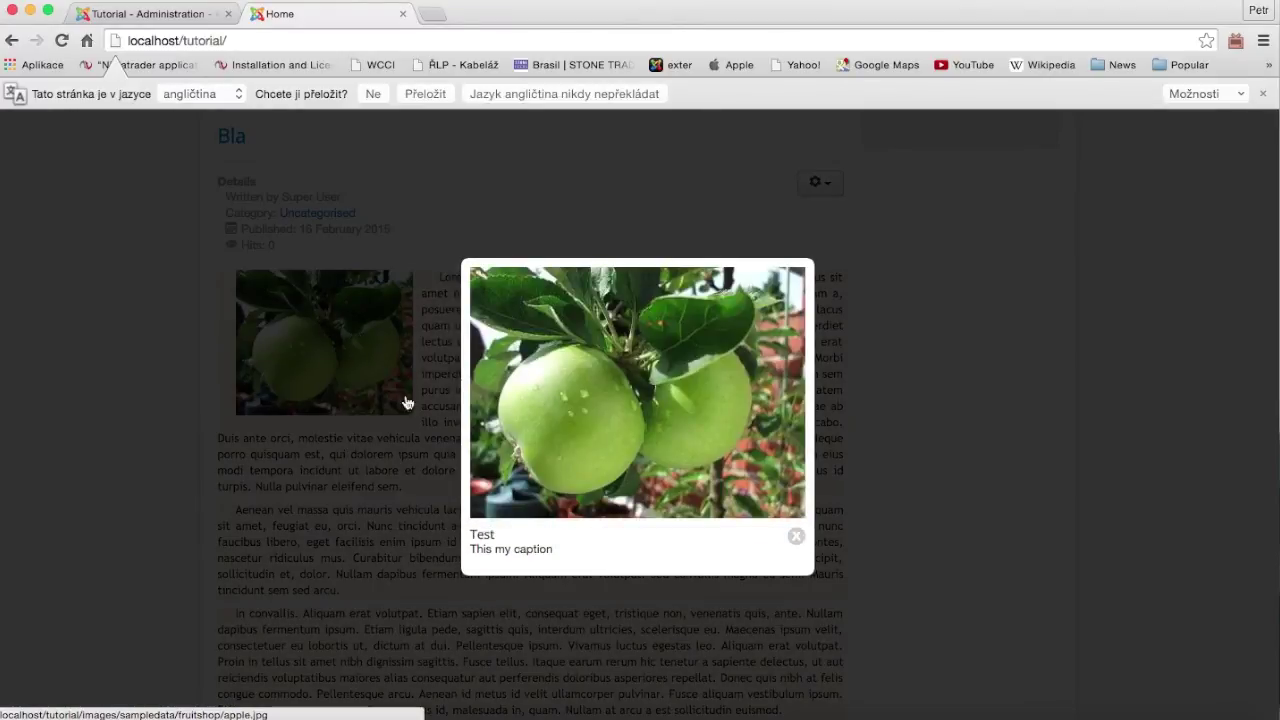
pyautogui.click(797, 538)
# - Scroll back to the top and briefly highlight the article's opening lines
pyautogui.scroll(2, 469, 333)
pyautogui.scroll(1, 469, 333)
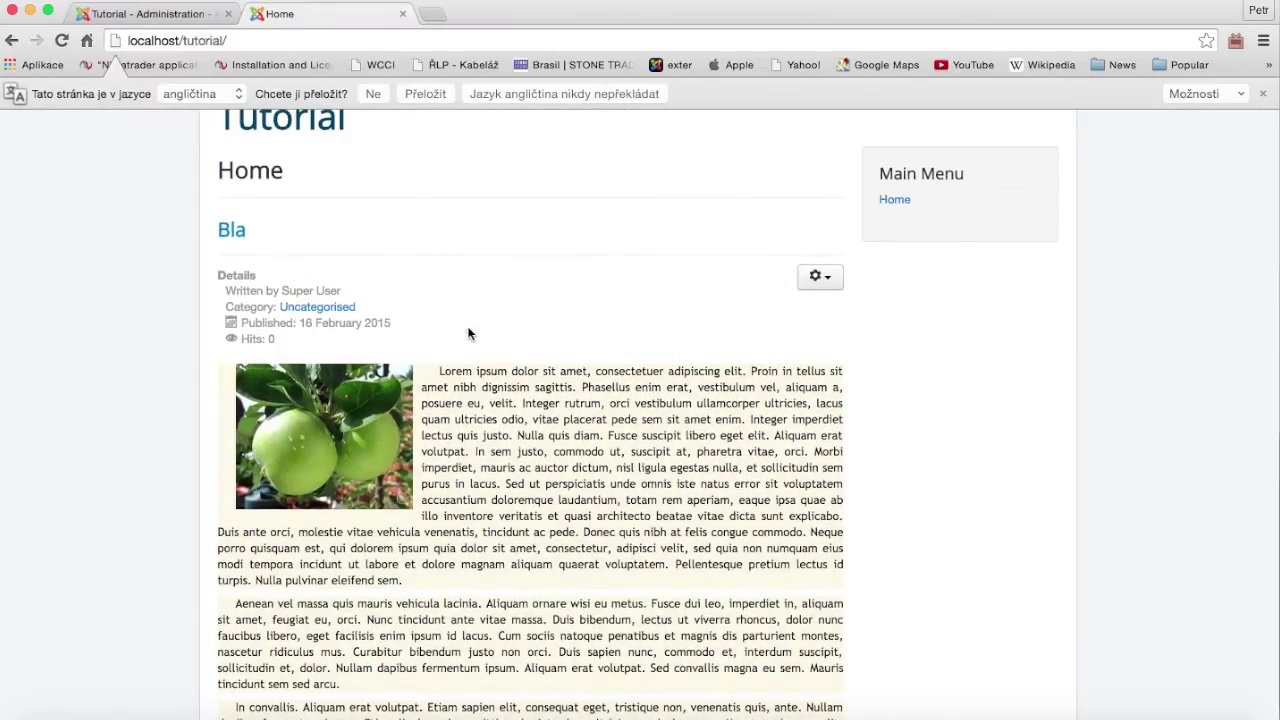
pyautogui.scroll(1, 485, 381)
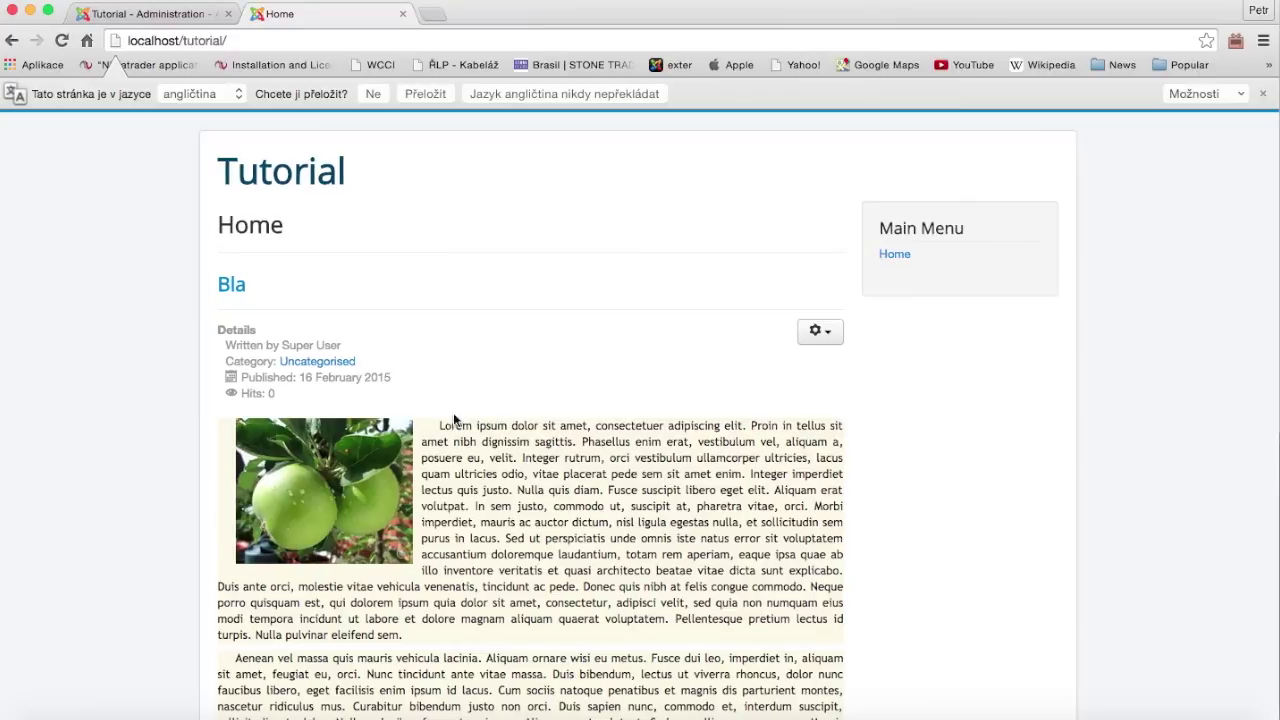
pyautogui.moveTo(440, 424); pyautogui.dragTo(606, 490)
pyautogui.click(606, 490)
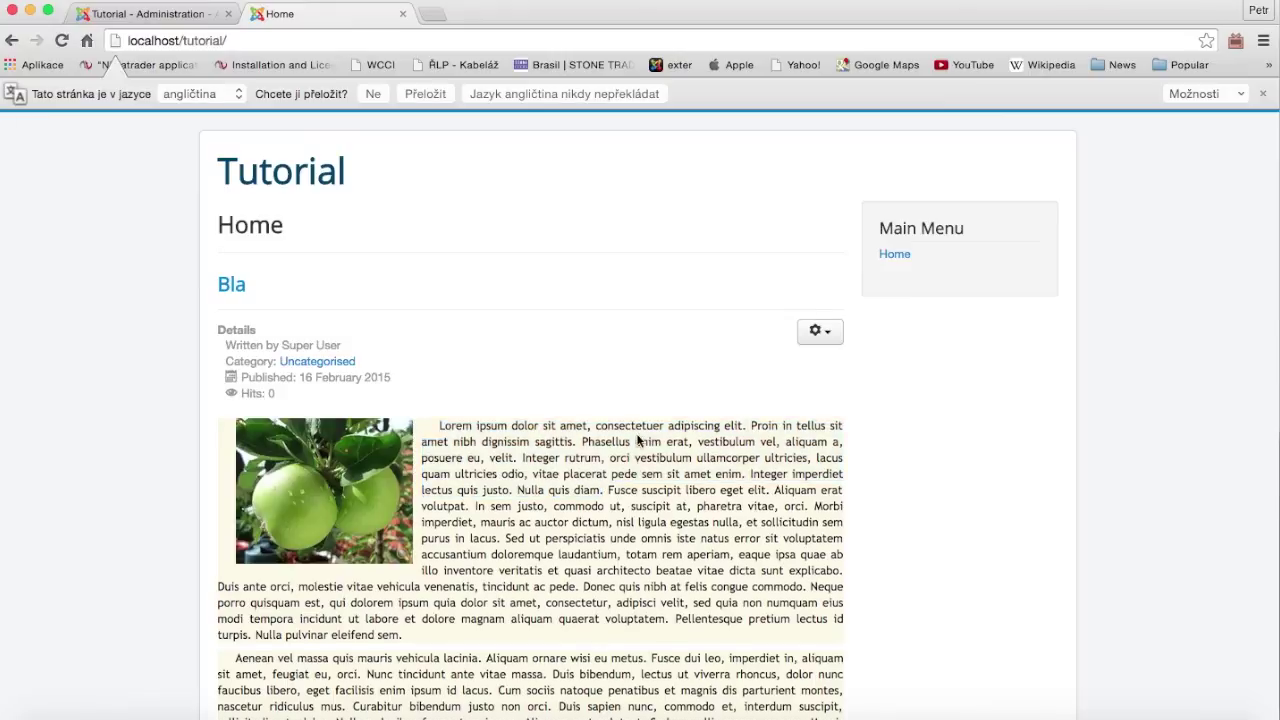